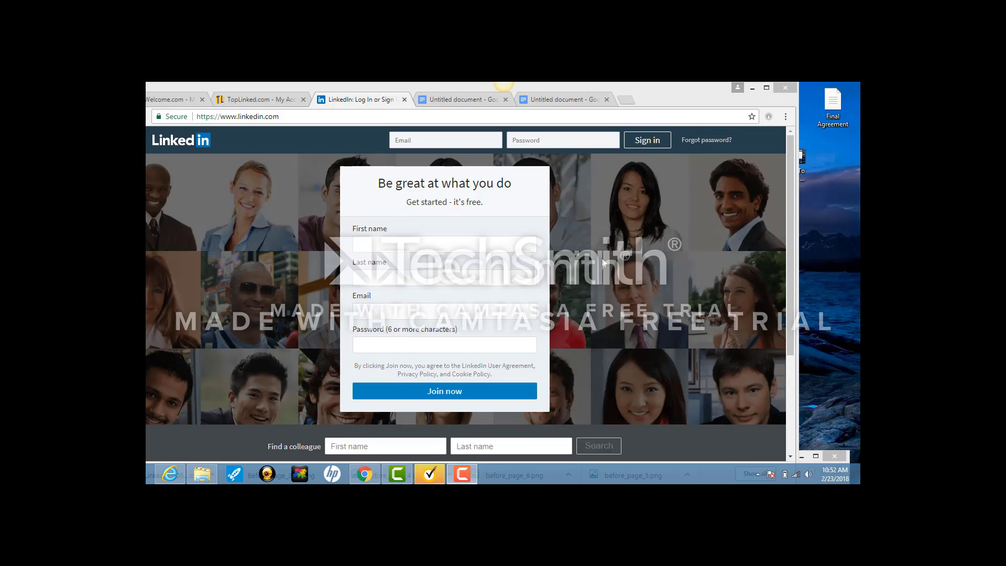
Fill the sign-in form with the suggested account e-mail and type the account password.
left_click(411, 142)
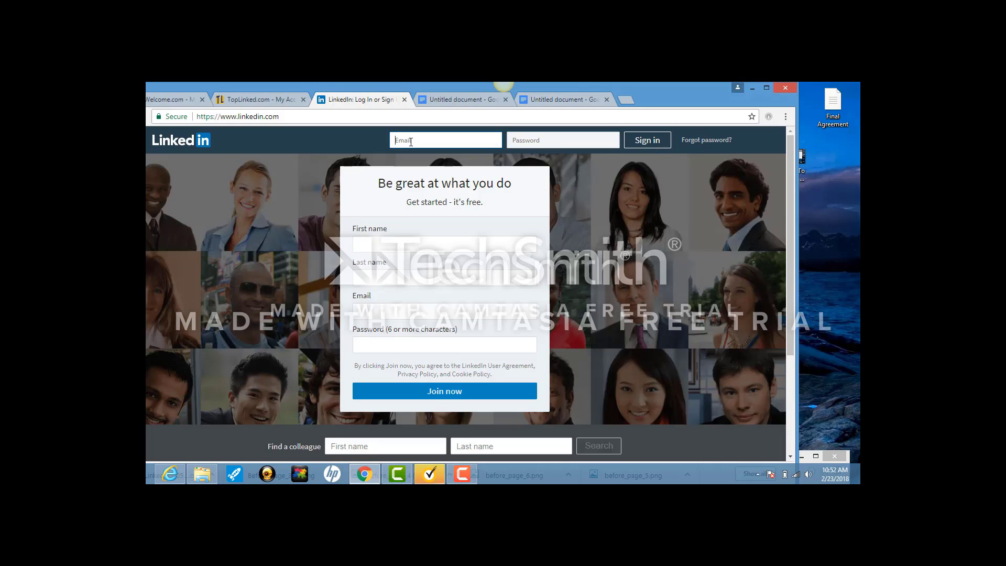
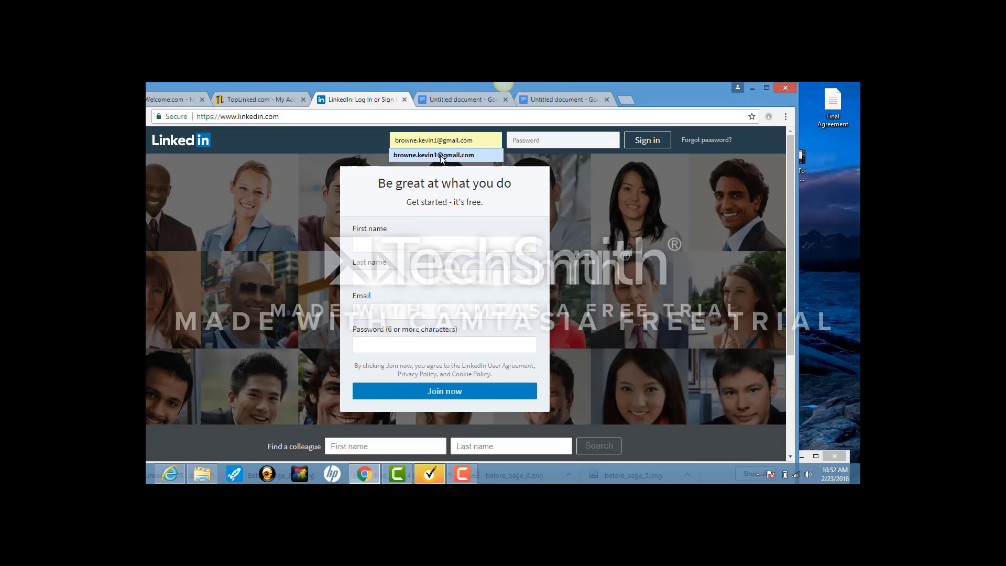
left_click(434, 155)
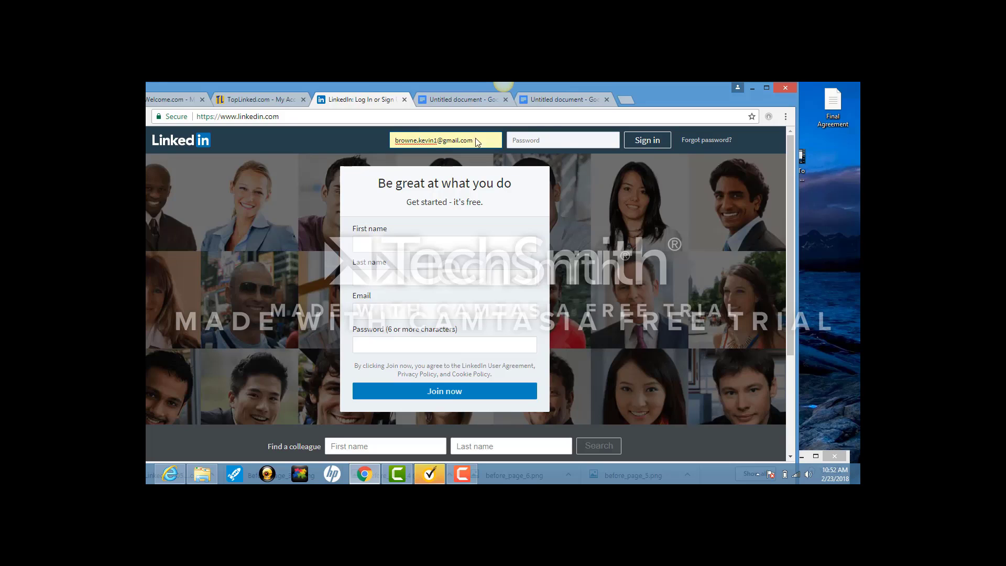
left_click(543, 142)
type("••")
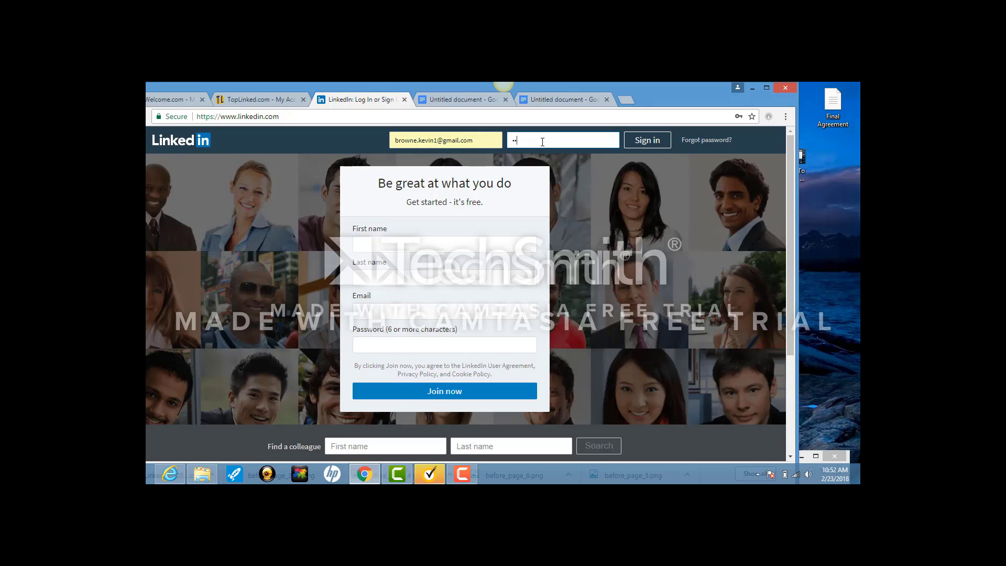
type("•••••••")
Sign in and open Sales Navigator in a new tab, showing the Advanced search options.
left_click(647, 142)
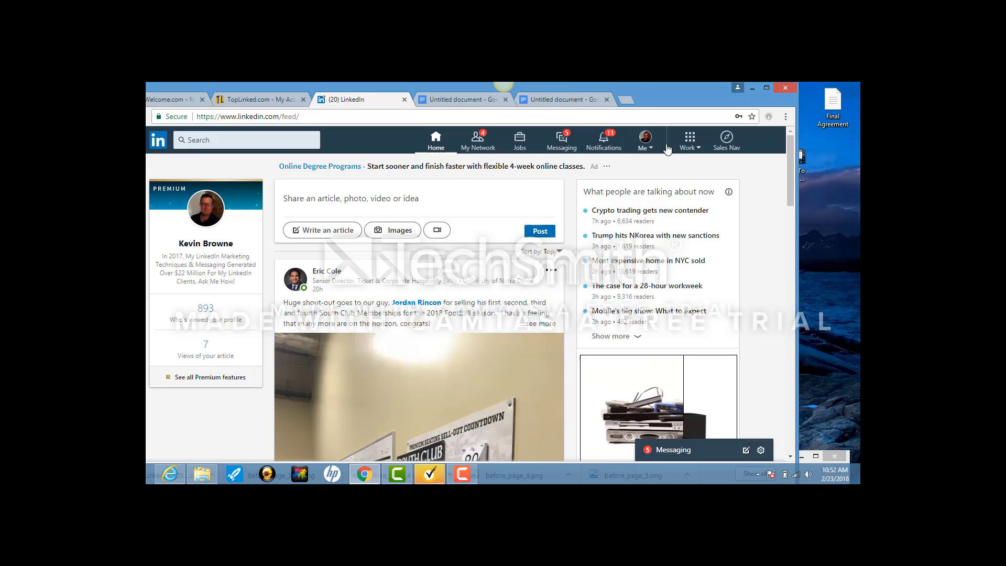
left_click(727, 141)
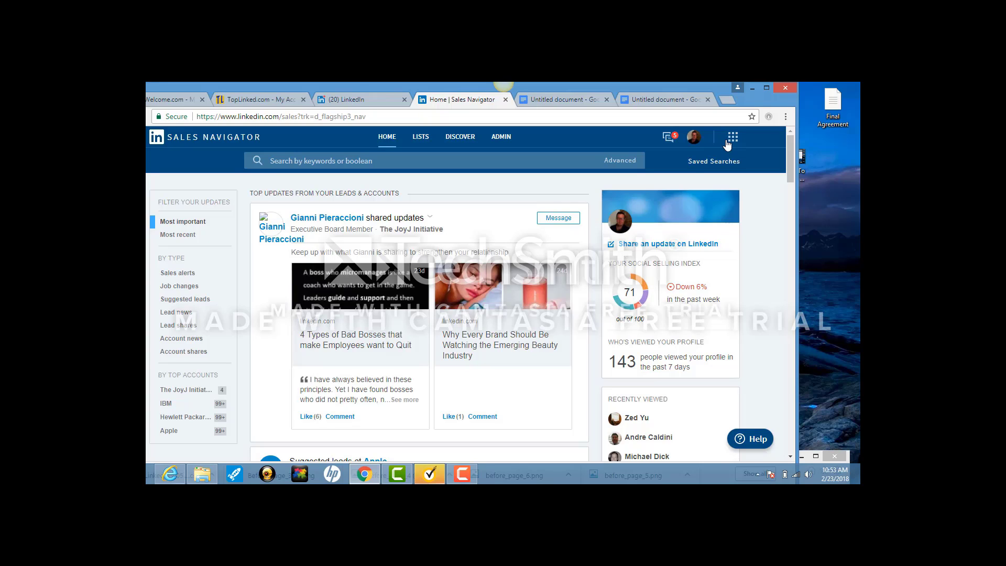
mouse_move(623, 164)
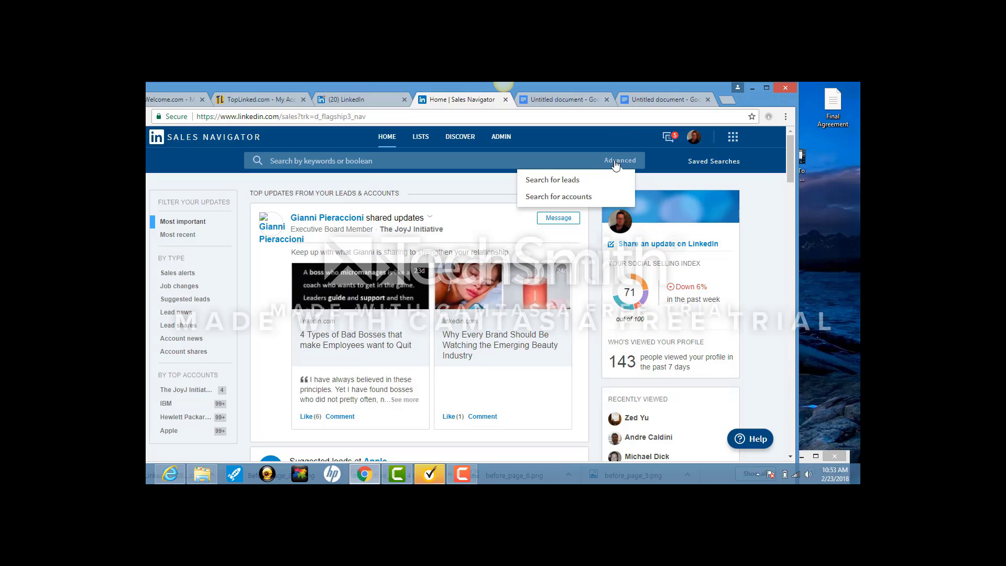
Start an advanced lead search with keyword 'SBA Lending' and United States geography.
left_click(579, 181)
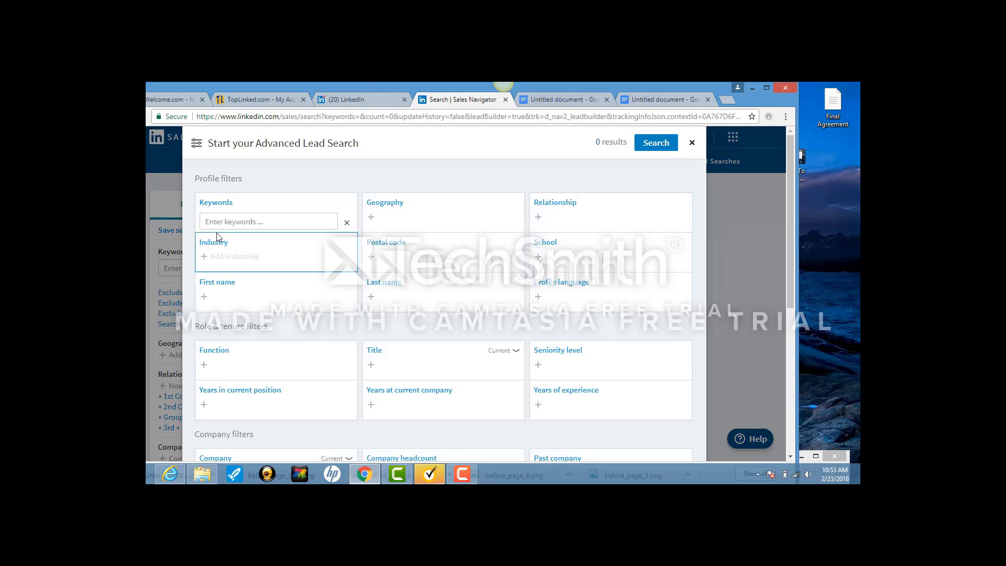
left_click(220, 221)
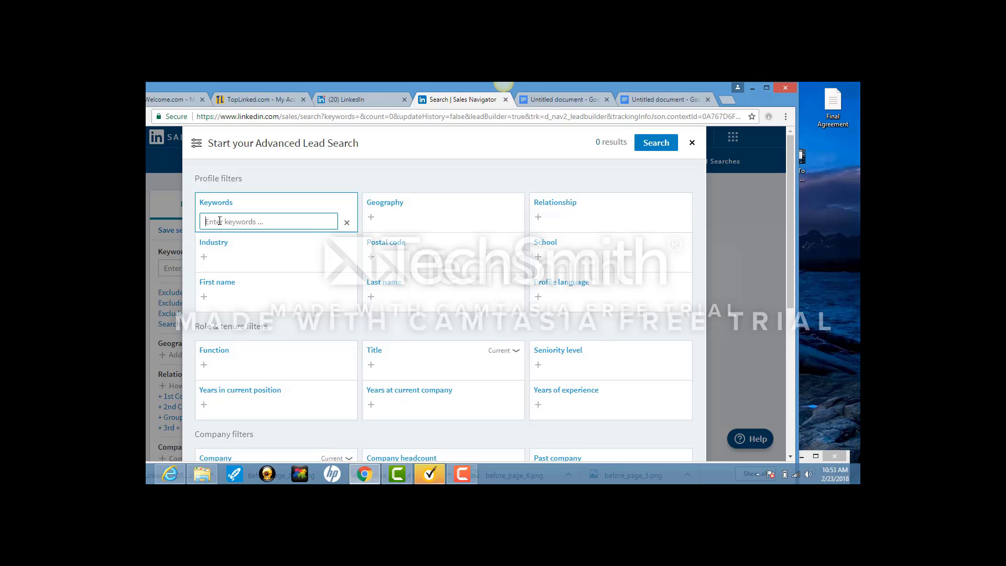
type("SBA Lending")
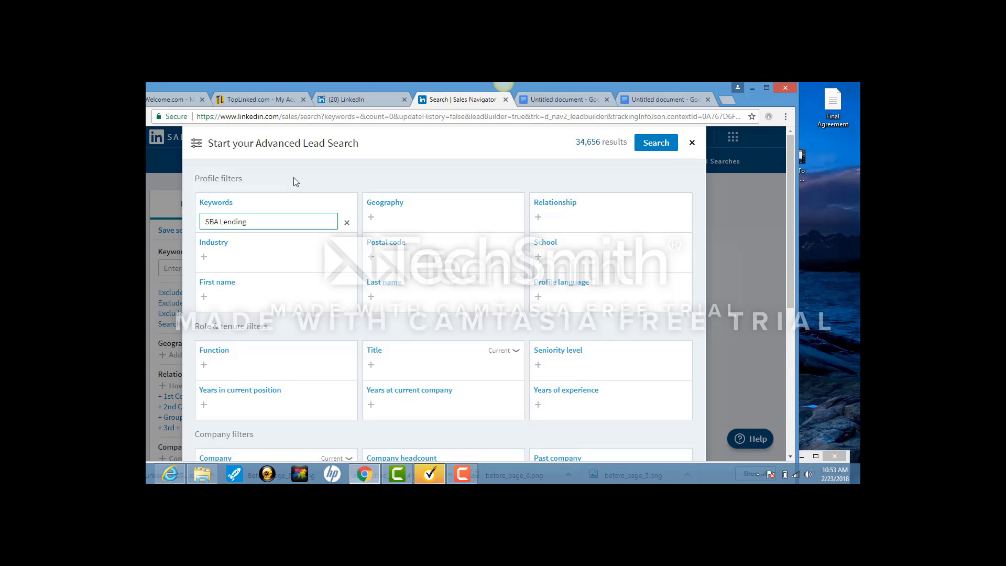
left_click(433, 221)
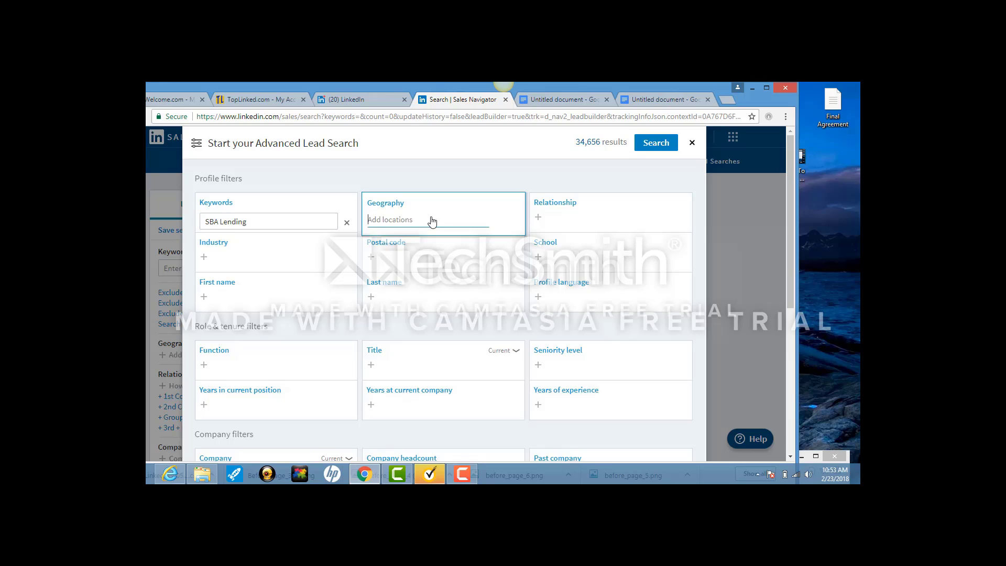
type("United")
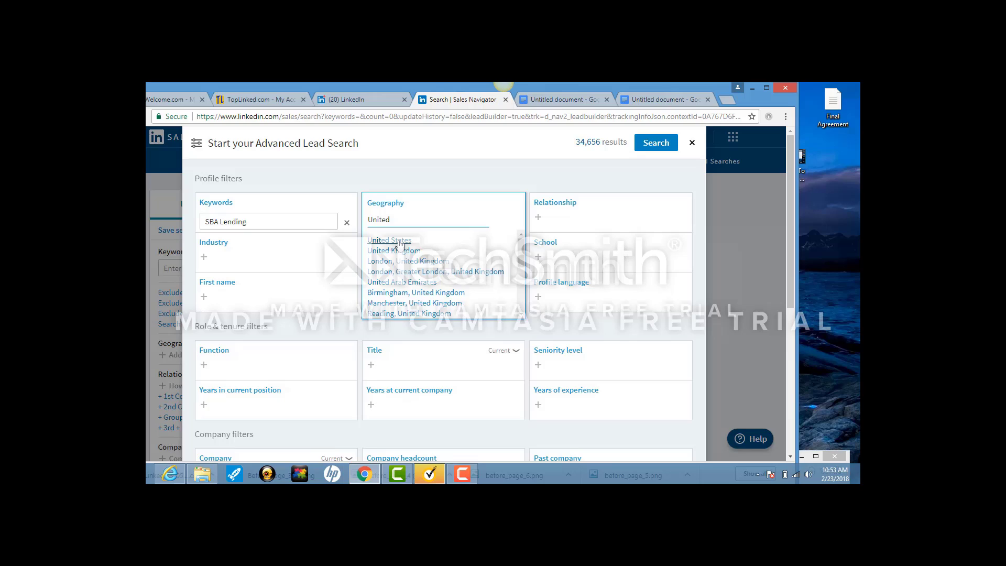
left_click(399, 240)
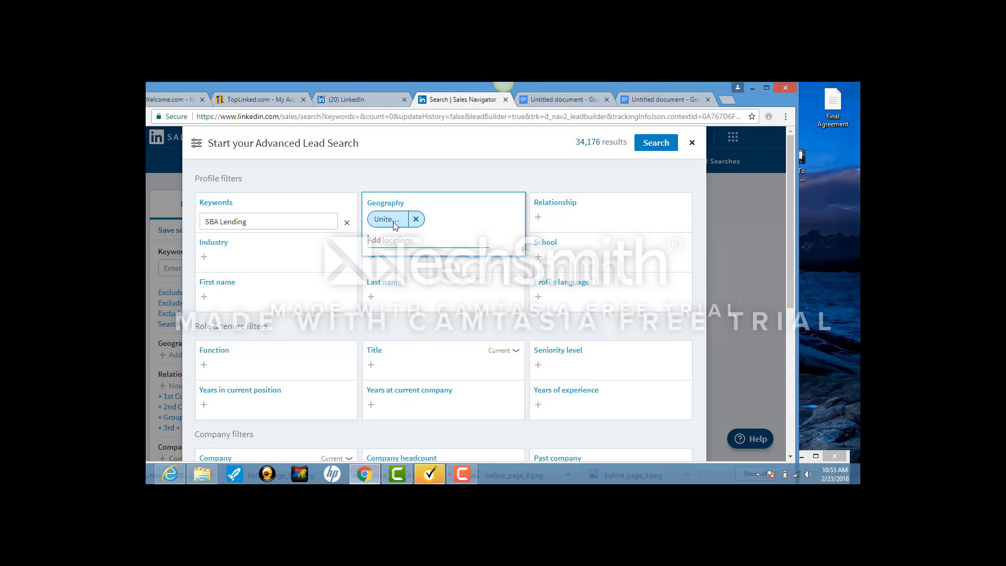
Limit Relationship to 2nd and 3rd + Everyone Else, then run the search.
left_click(576, 226)
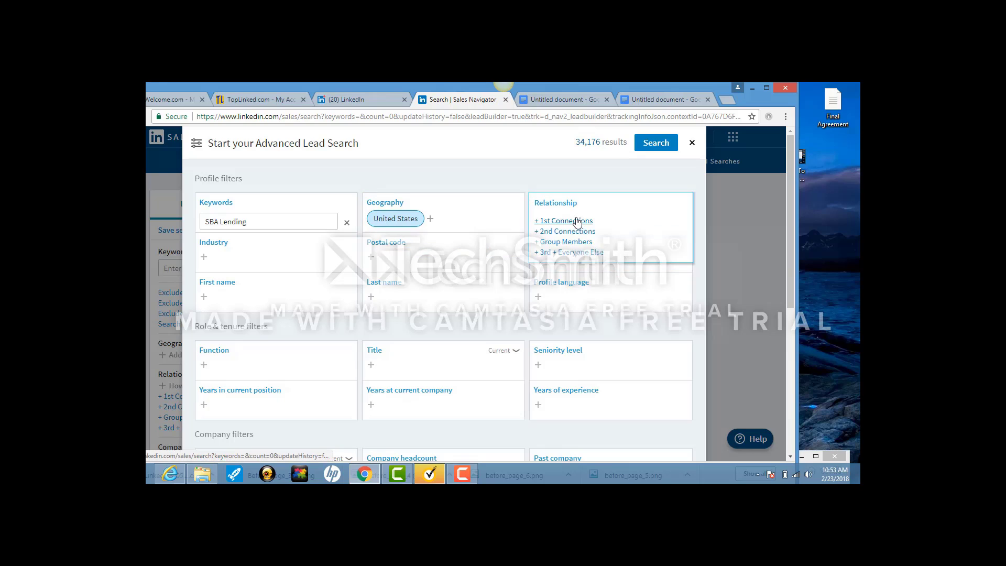
left_click(567, 232)
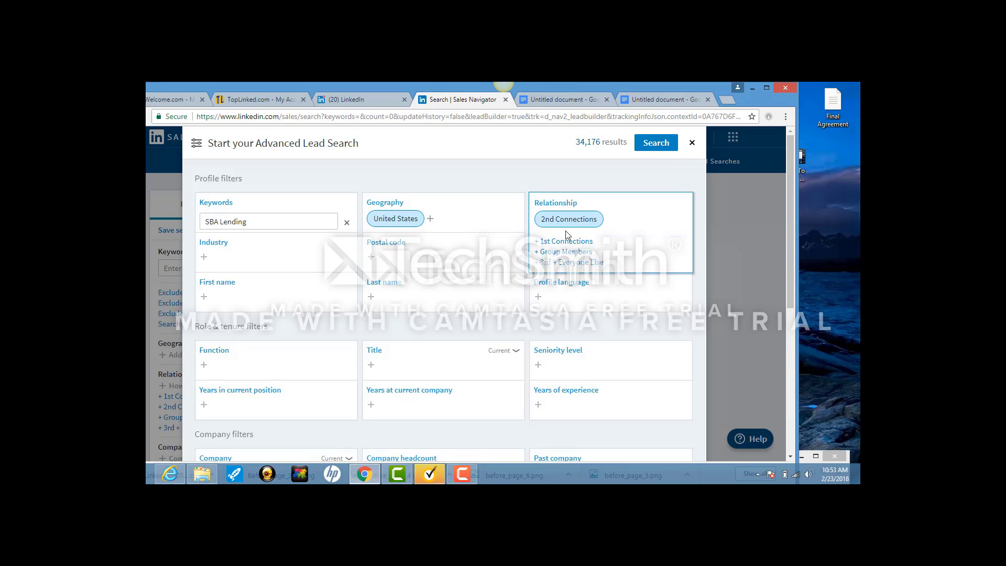
left_click(564, 264)
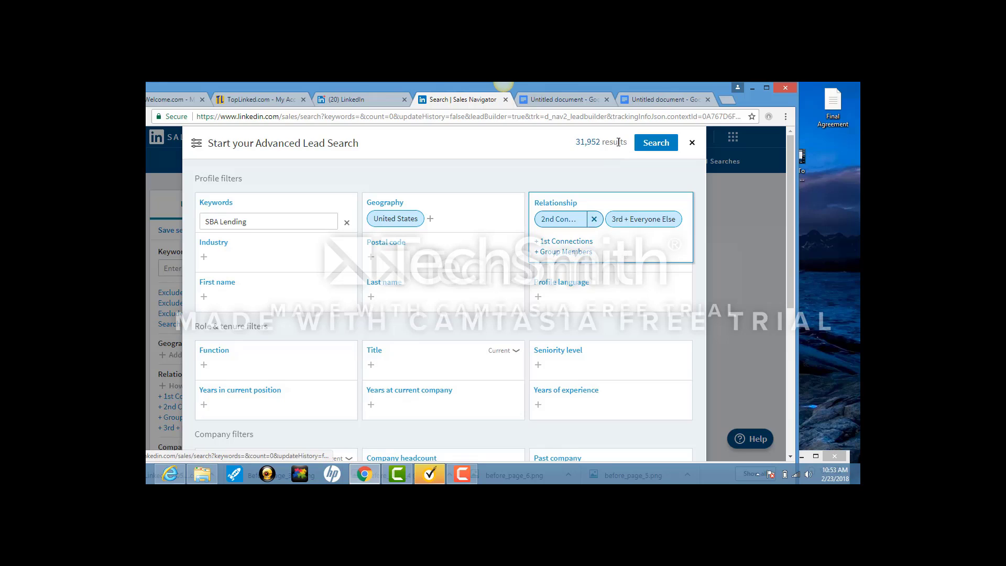
triple_click(578, 144)
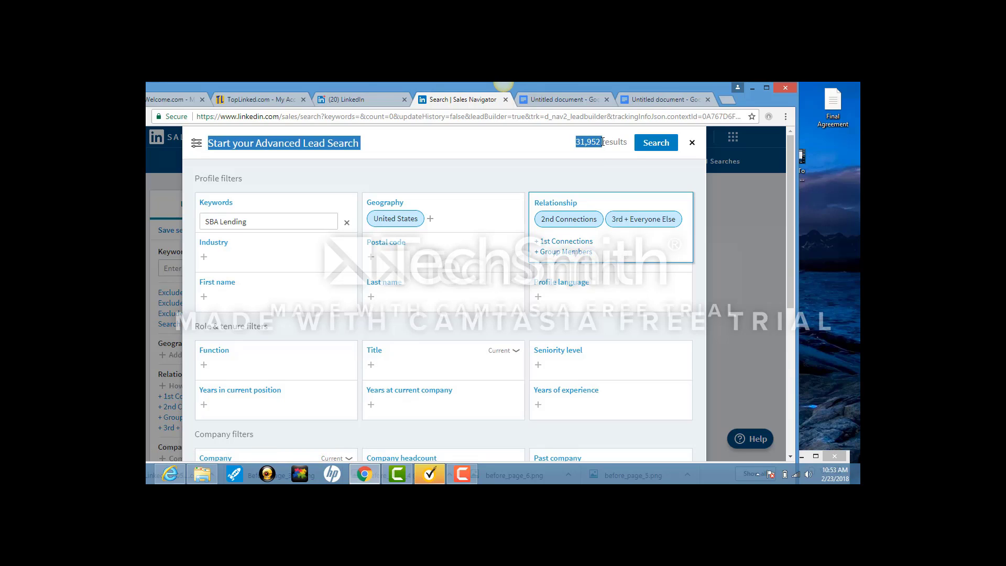
left_click(539, 147)
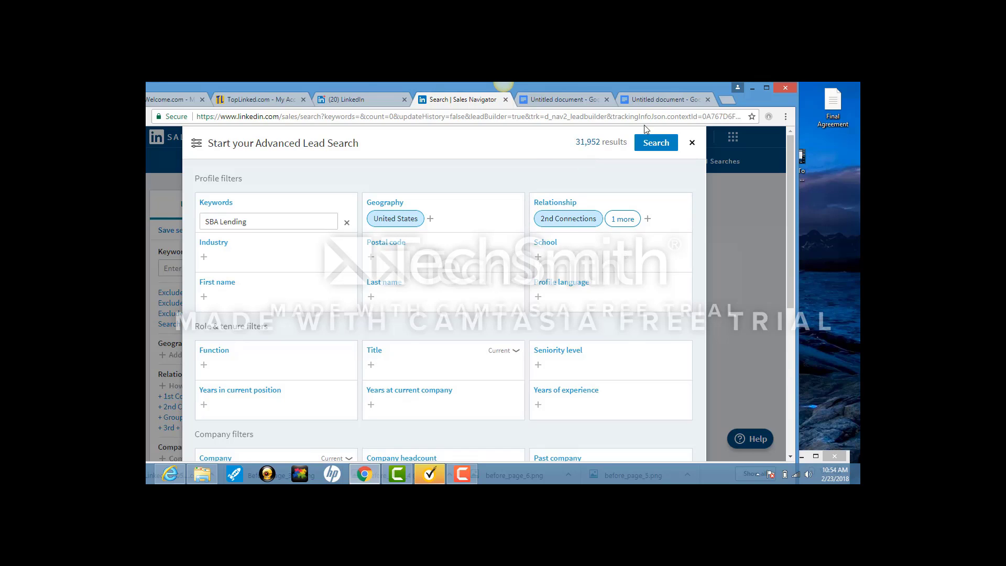
left_click(657, 143)
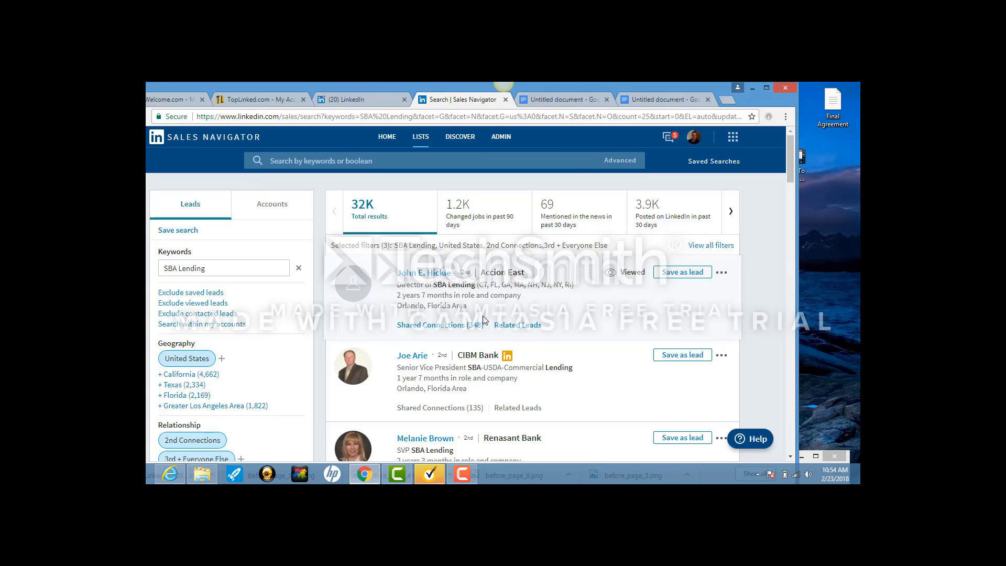
Select the Google Docs invitation message from 'Hi there!' through the signature, then return to the search results.
left_click(550, 100)
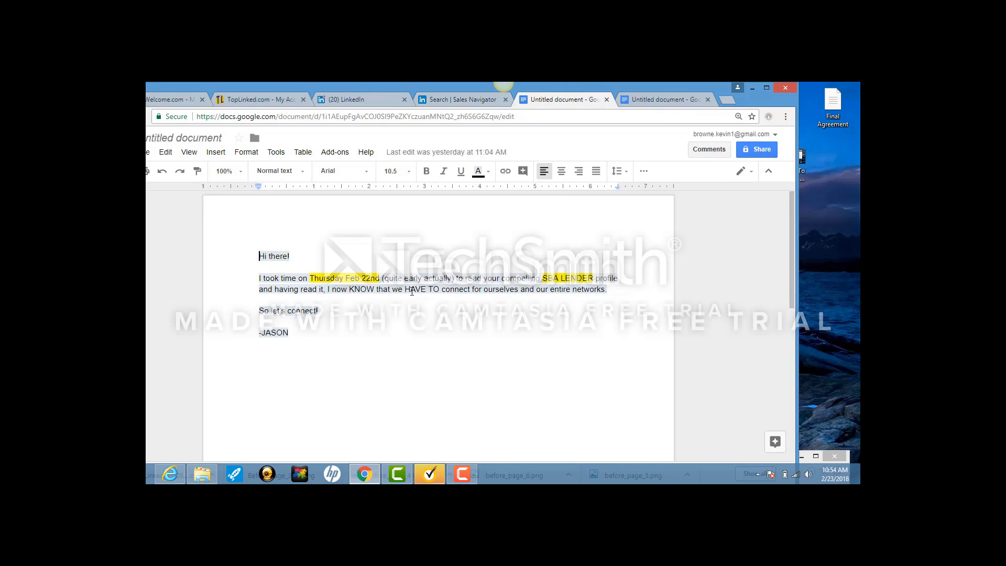
left_click_drag(292, 335, 256, 260)
left_click(260, 333)
key("Return")
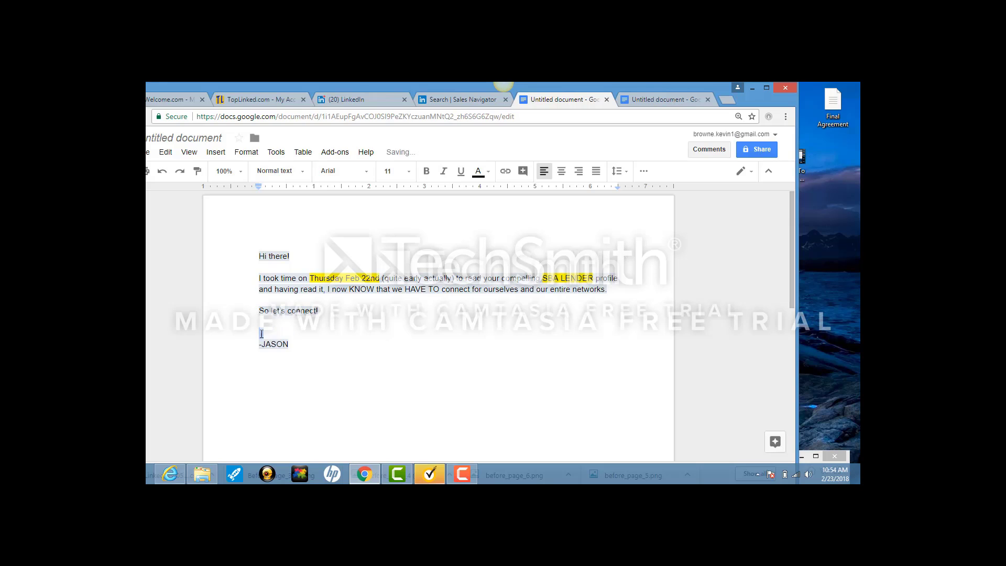
key("BackSpace")
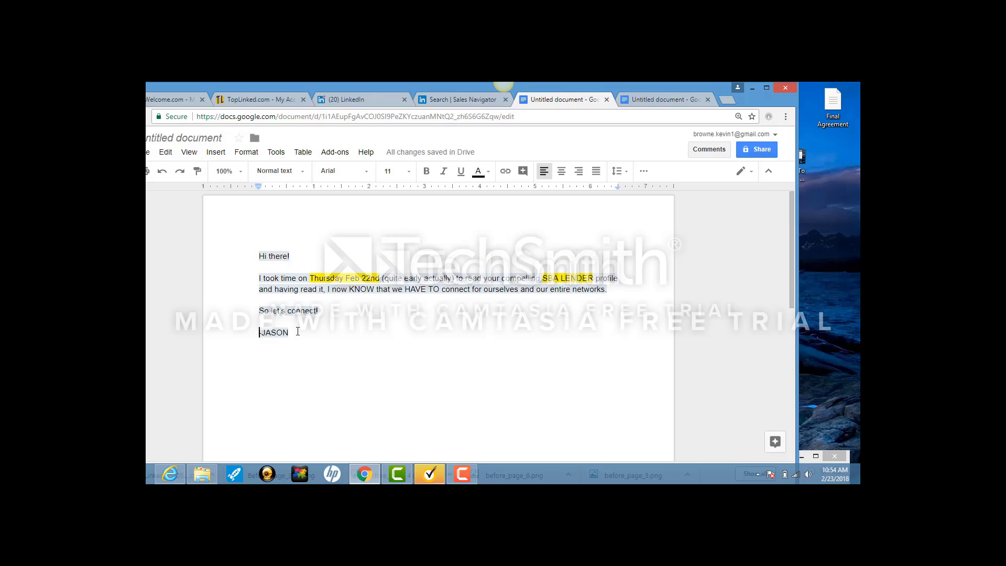
left_click_drag(289, 325, 248, 248)
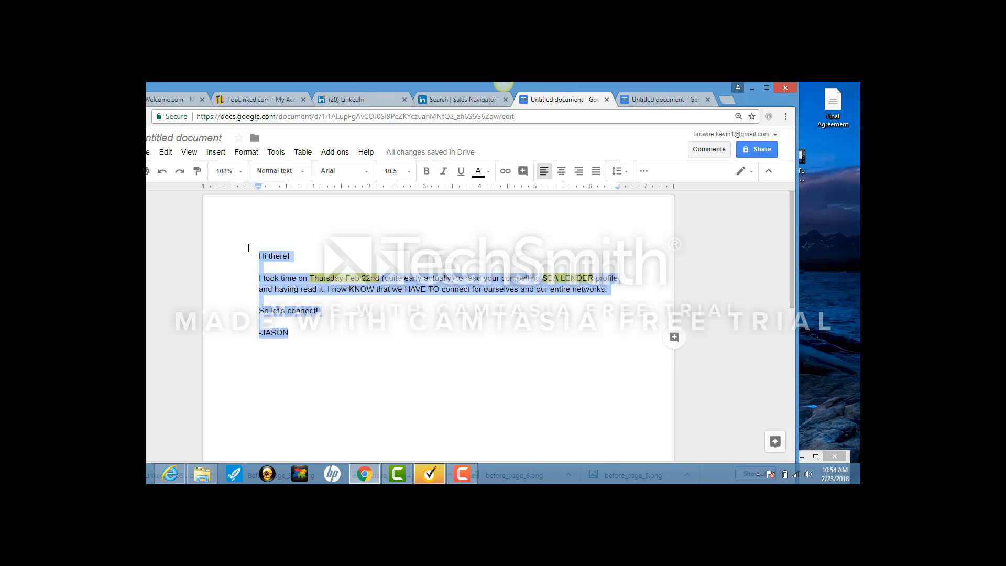
left_click(461, 100)
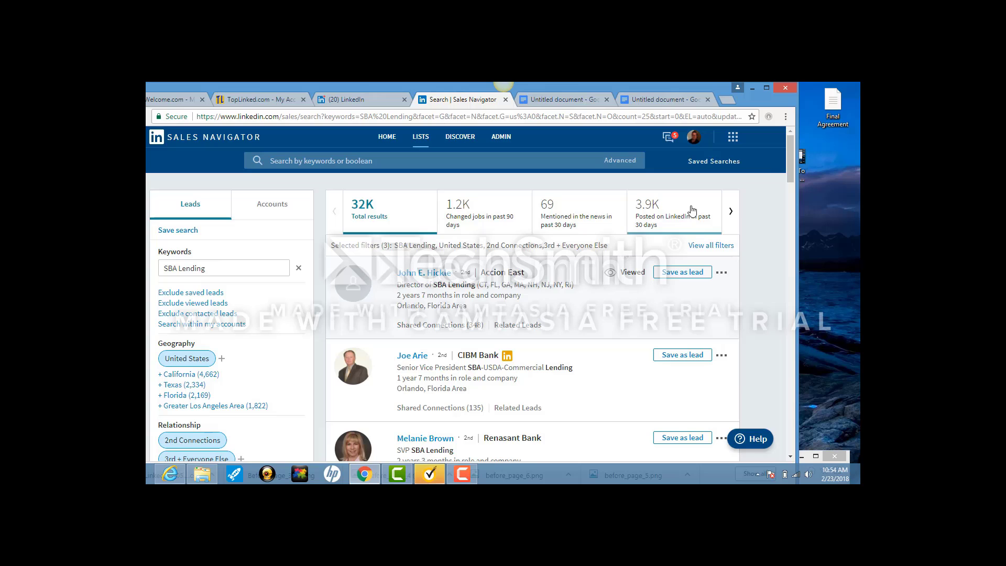
Open the CIBM Bank senior vice president's profile and expand the options beside Send InMail.
left_click_drag(791, 160, 791, 172)
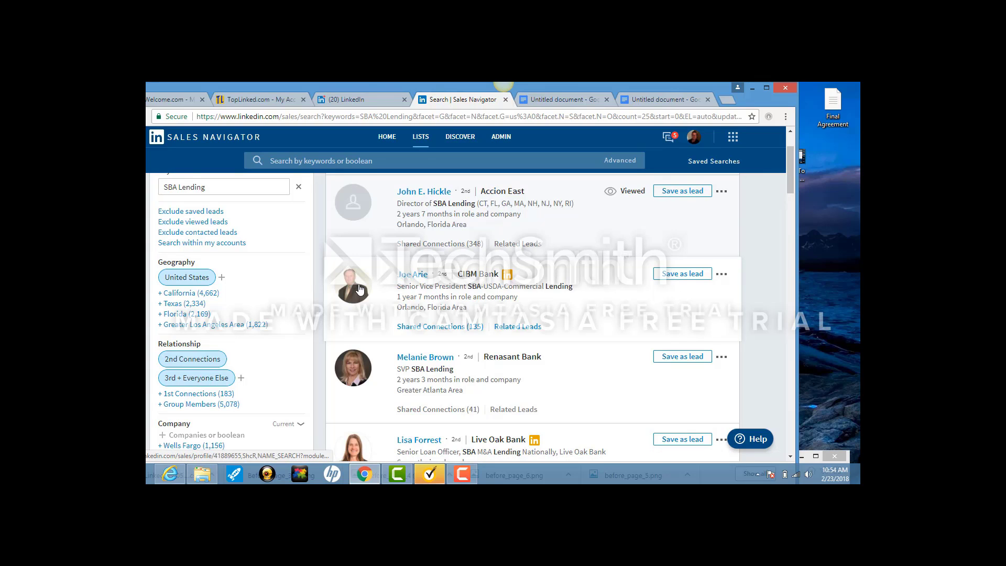
left_click(419, 281)
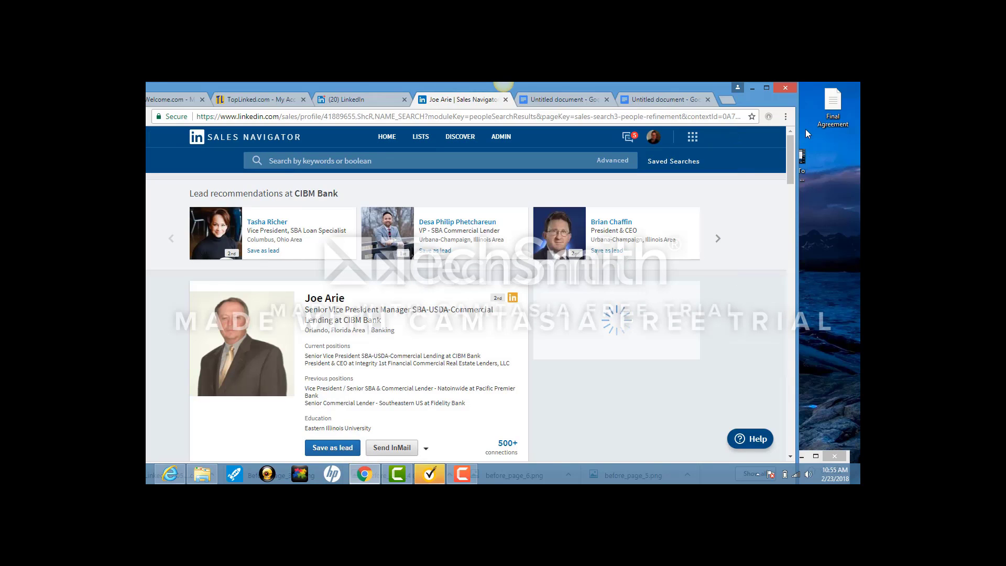
left_click_drag(788, 153, 788, 165)
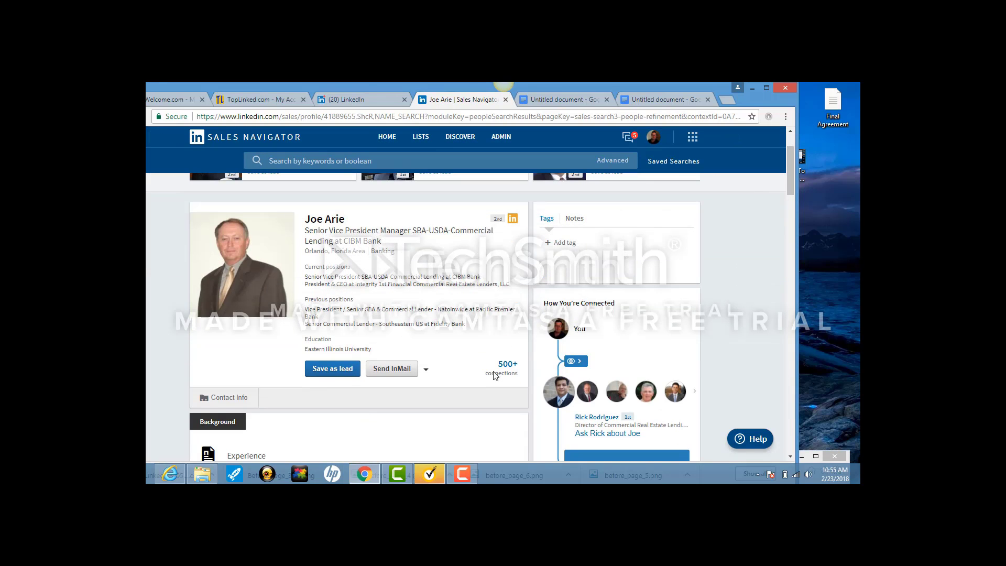
left_click(425, 369)
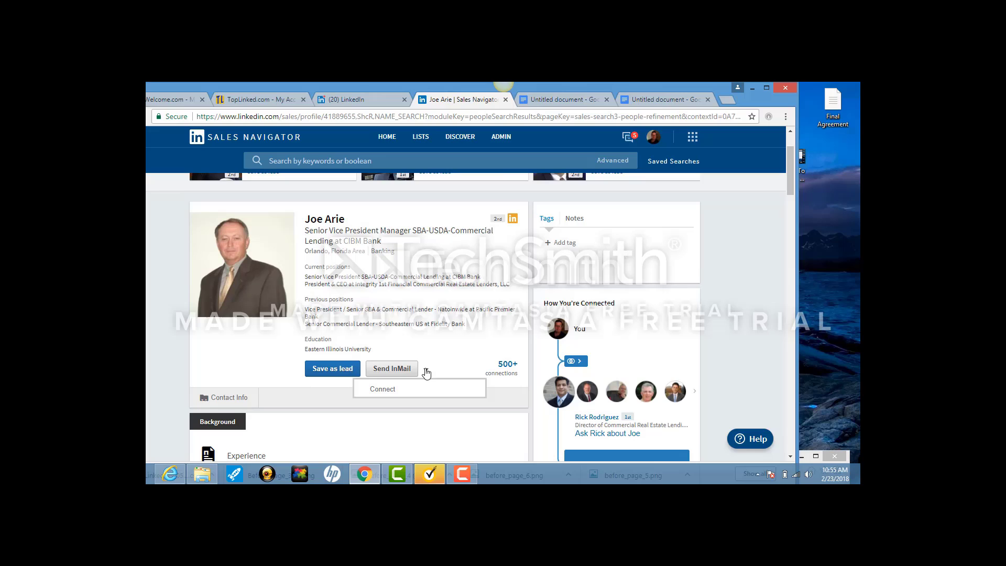
Start a Connect invitation and paste the Google Docs message over the default text.
left_click(388, 391)
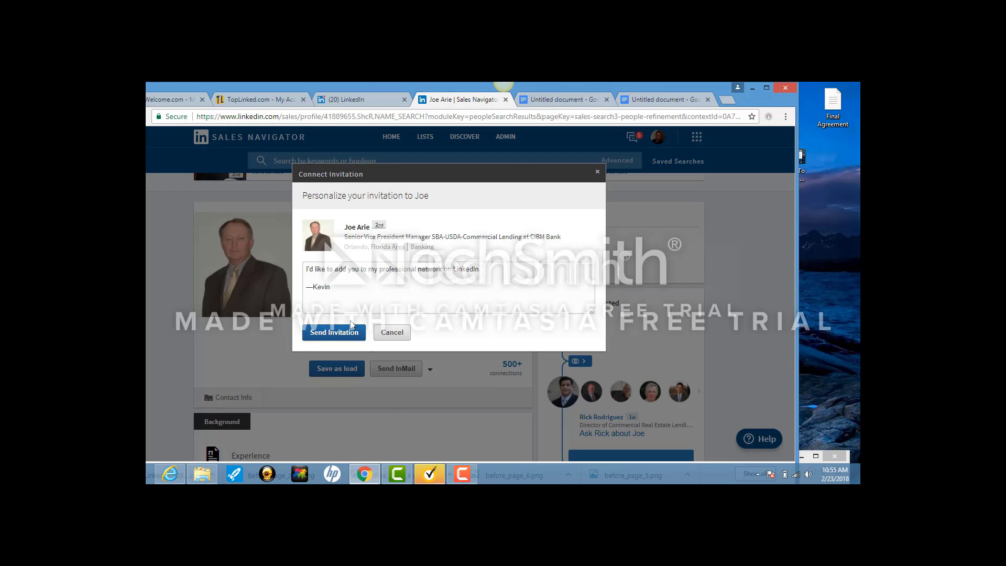
left_click(336, 290)
left_click_drag(336, 289, 287, 265)
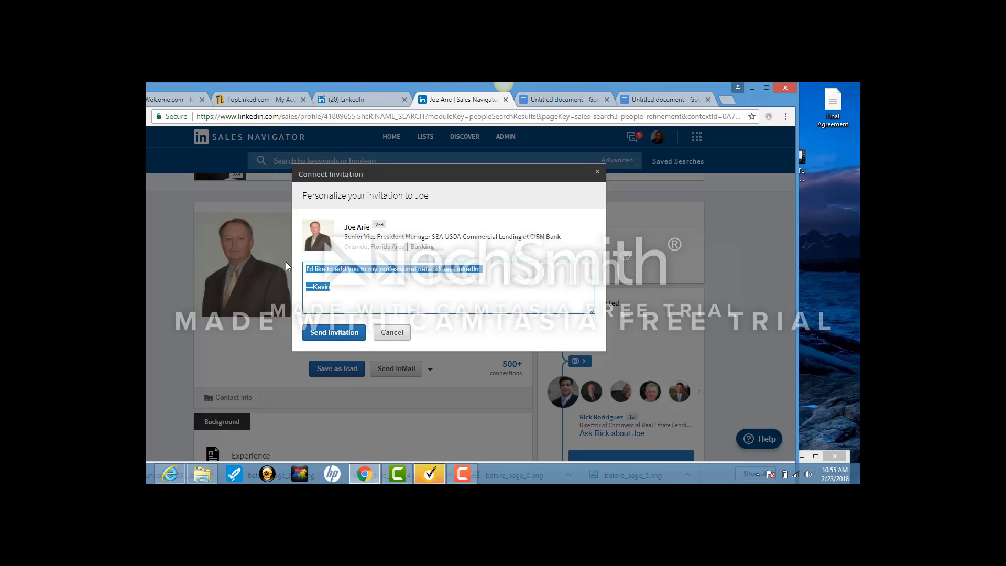
key("ctrl+v")
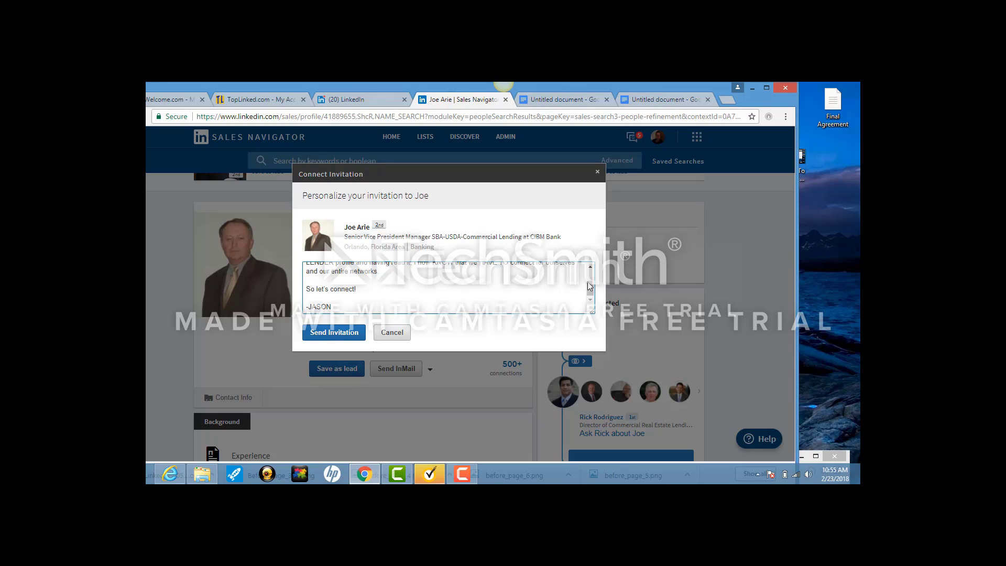
scroll(594, 283, "up", 2)
scroll(594, 283, "up", 1)
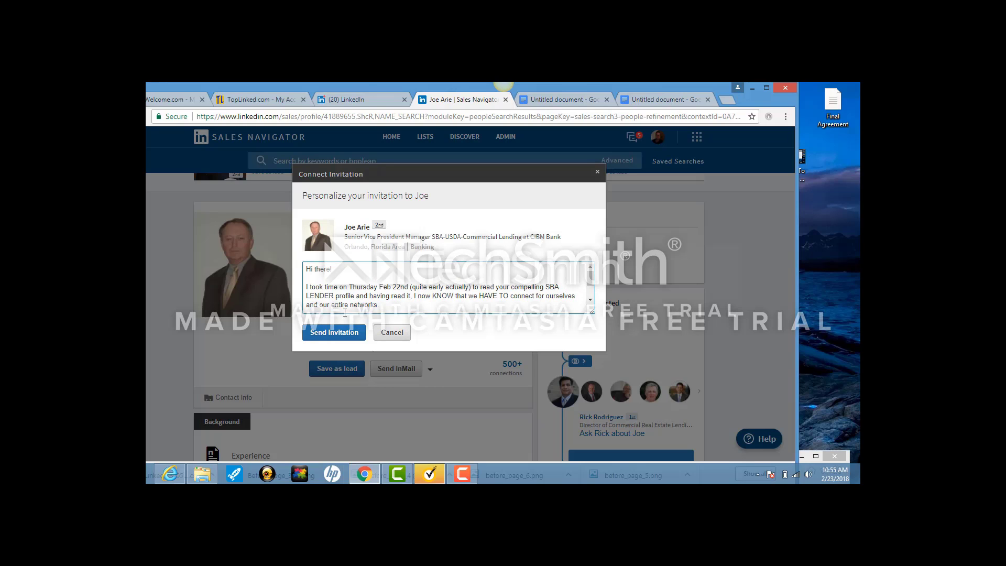
Replace the signature with the sender's name and send the invitation.
type("So let's connect!  -JASON")
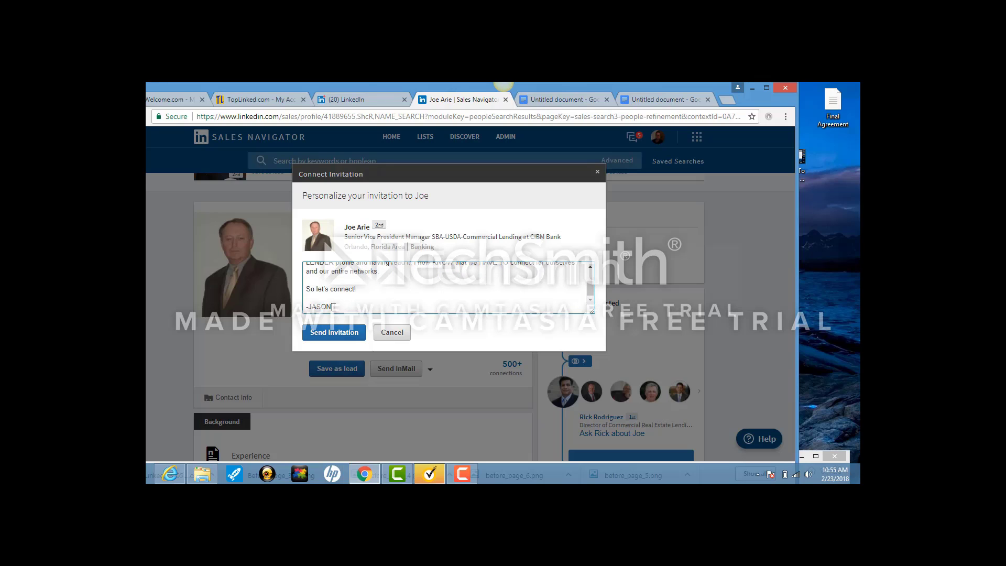
left_click_drag(332, 307, 309, 306)
type("Kevin")
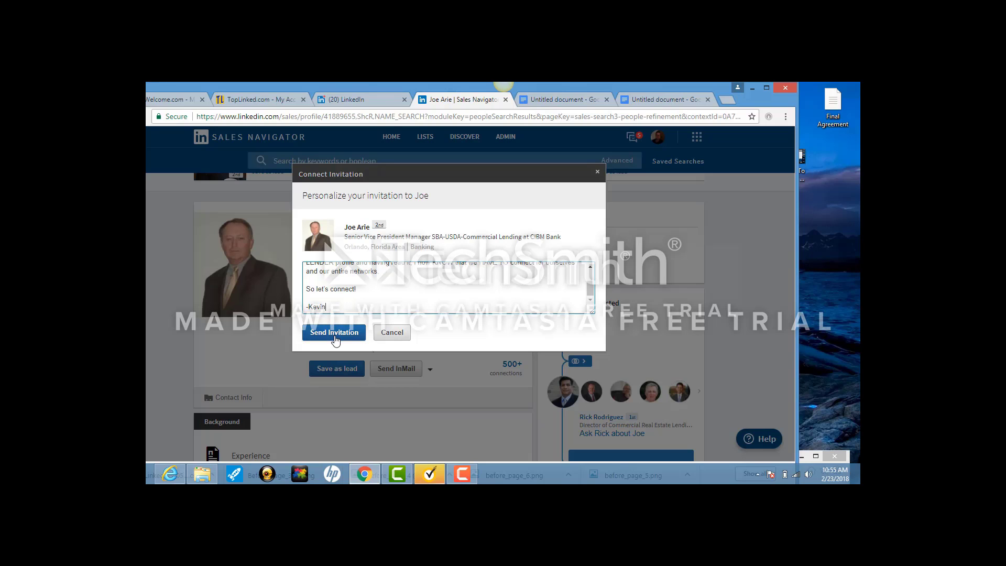
left_click(335, 334)
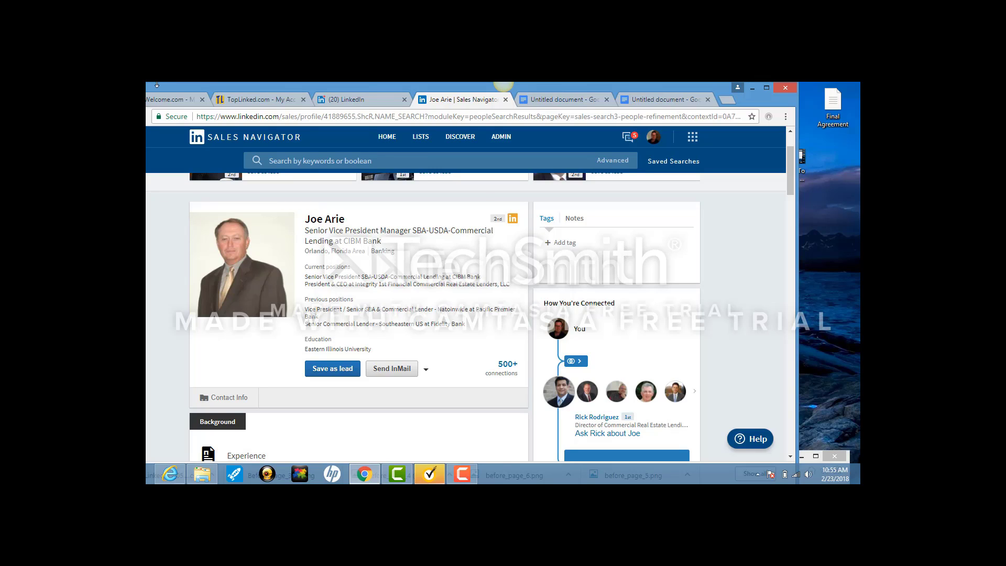
From the (20) LinkedIn feed tab, open the Sales Navigator home page.
left_click(348, 101)
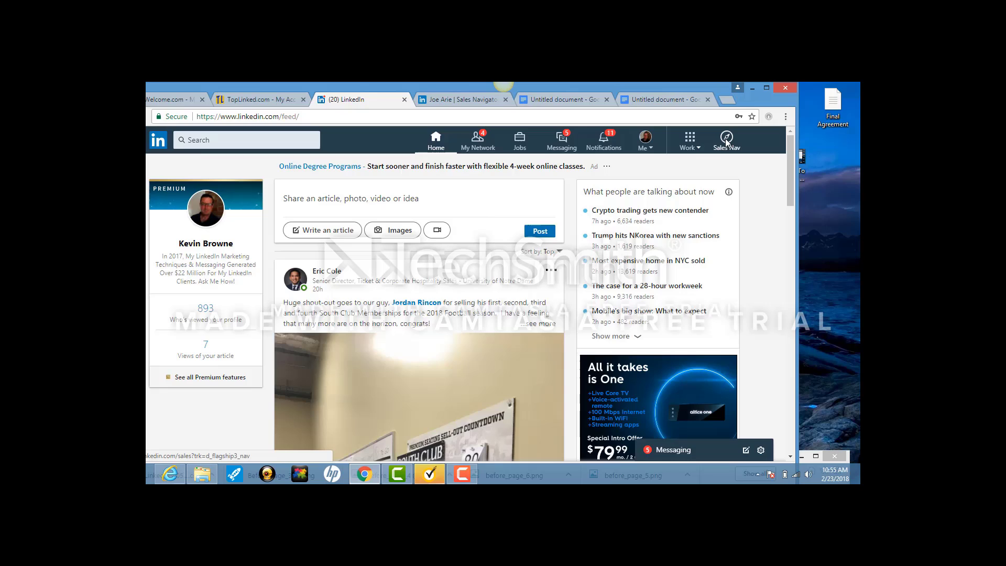
left_click_drag(670, 92, 684, 89)
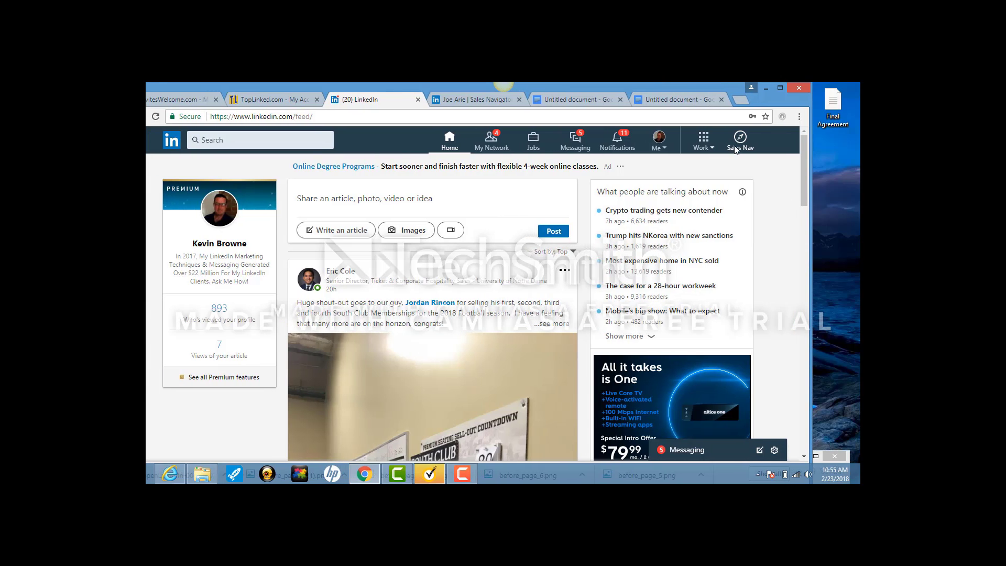
left_click(739, 140)
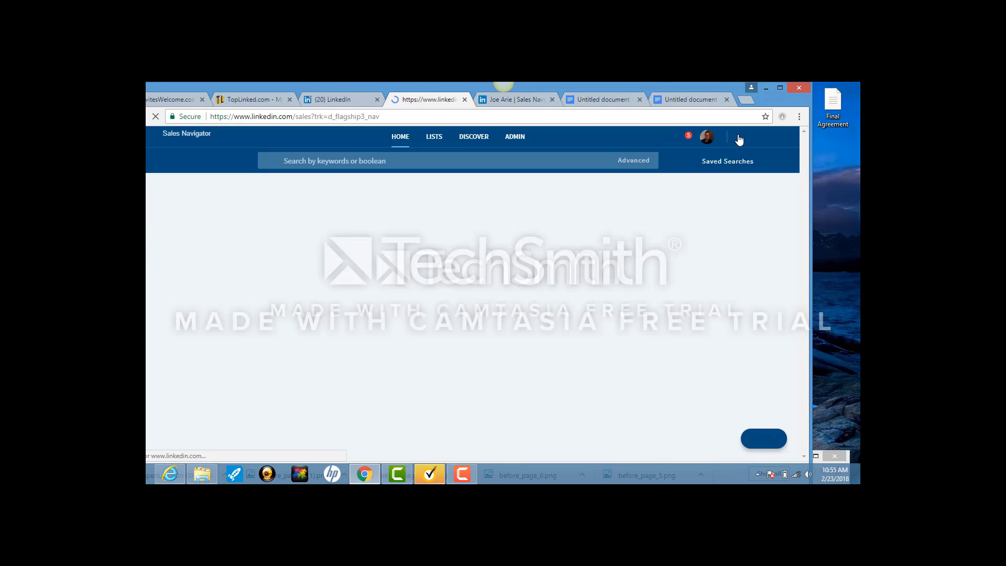
mouse_move(644, 170)
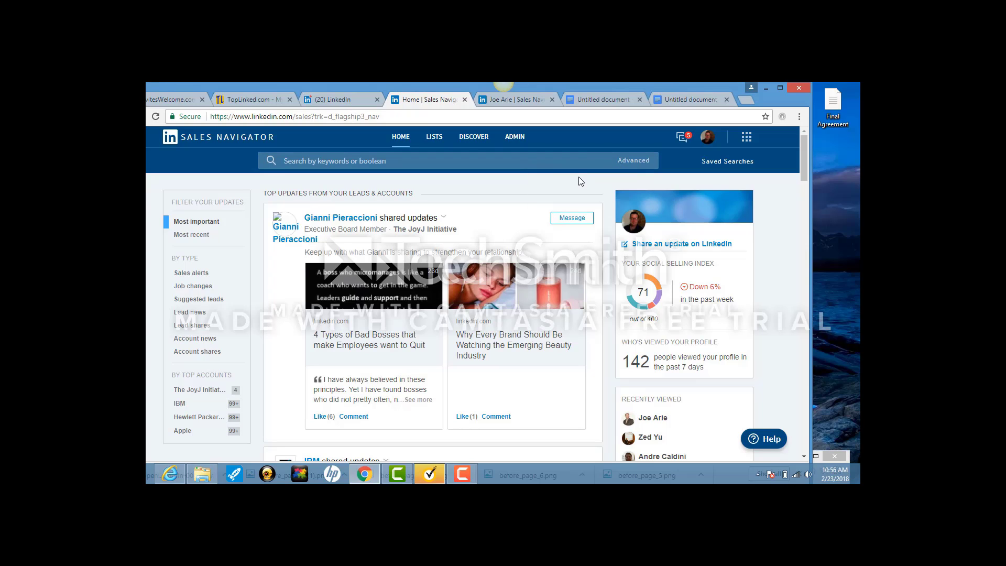
Start an advanced lead search for 'SBA Director' limited to the United States.
left_click(620, 181)
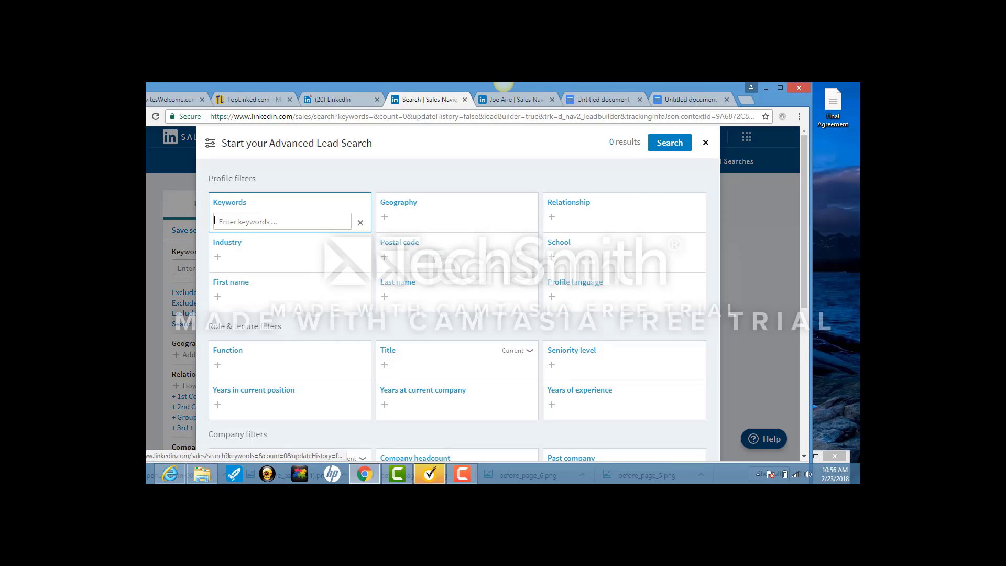
left_click(235, 223)
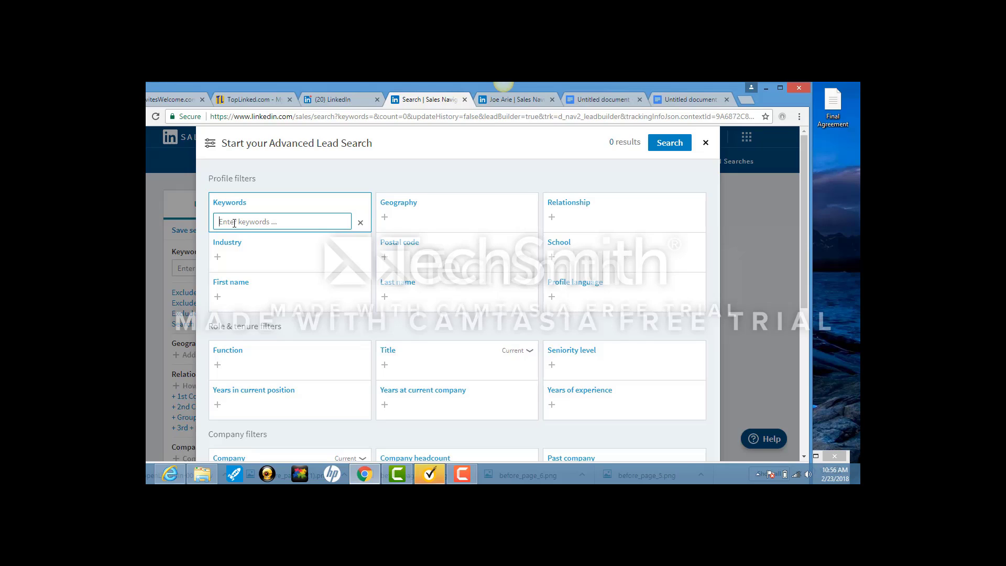
type("SBA Director")
left_click(386, 219)
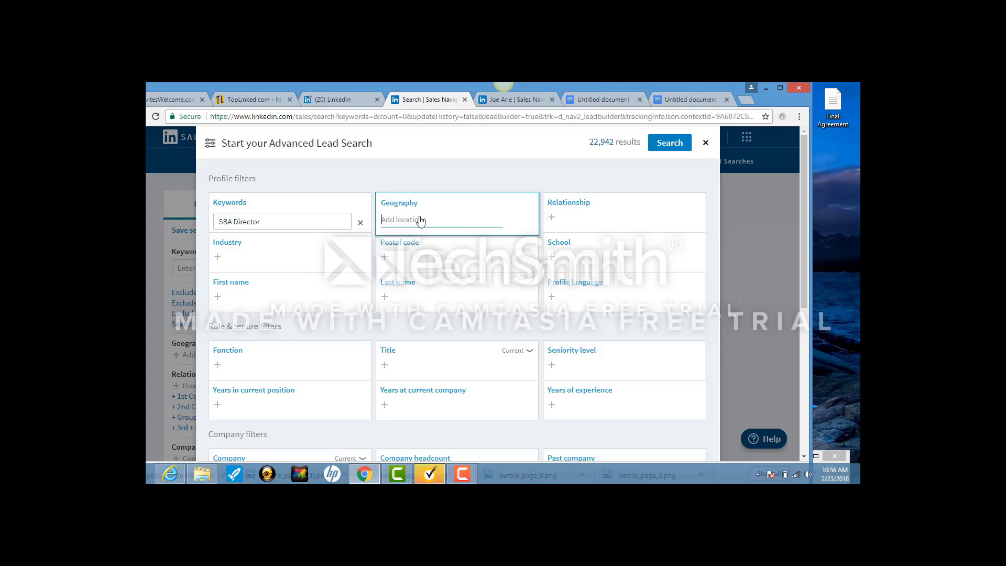
type("United")
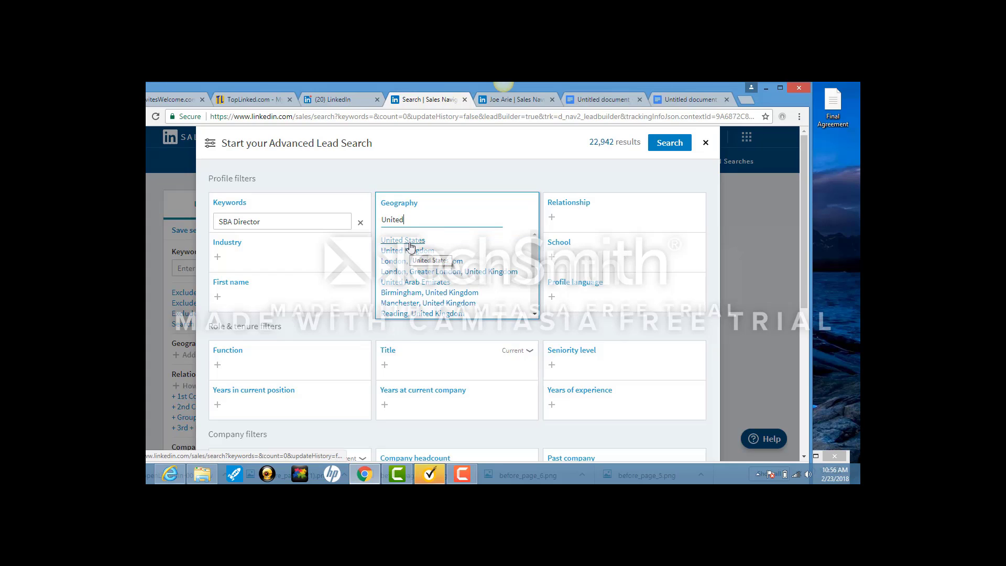
left_click(410, 241)
mouse_move(413, 224)
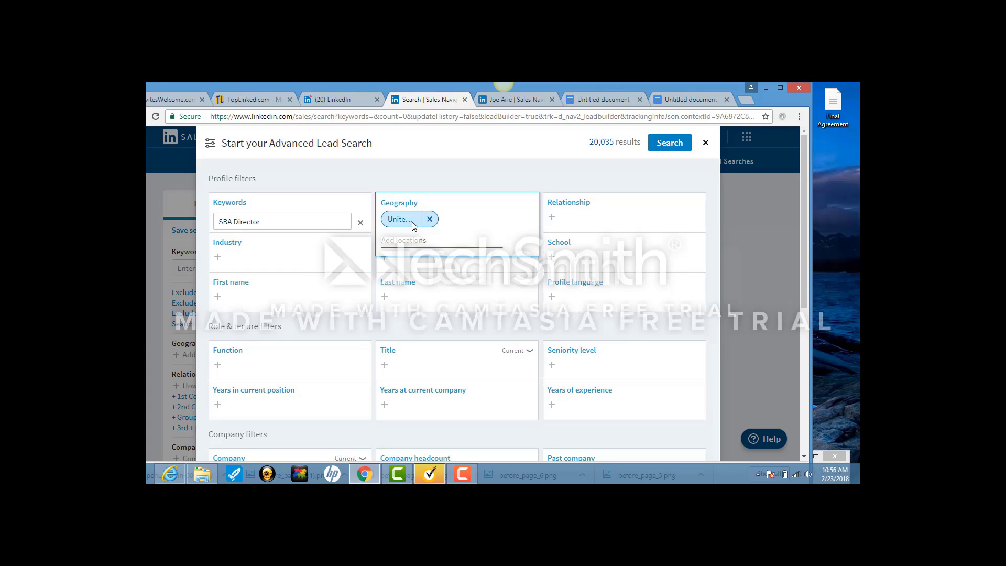
Add 2nd Connections and 3rd + Everyone Else filters, run the search, and open a result's actions.
left_click(618, 225)
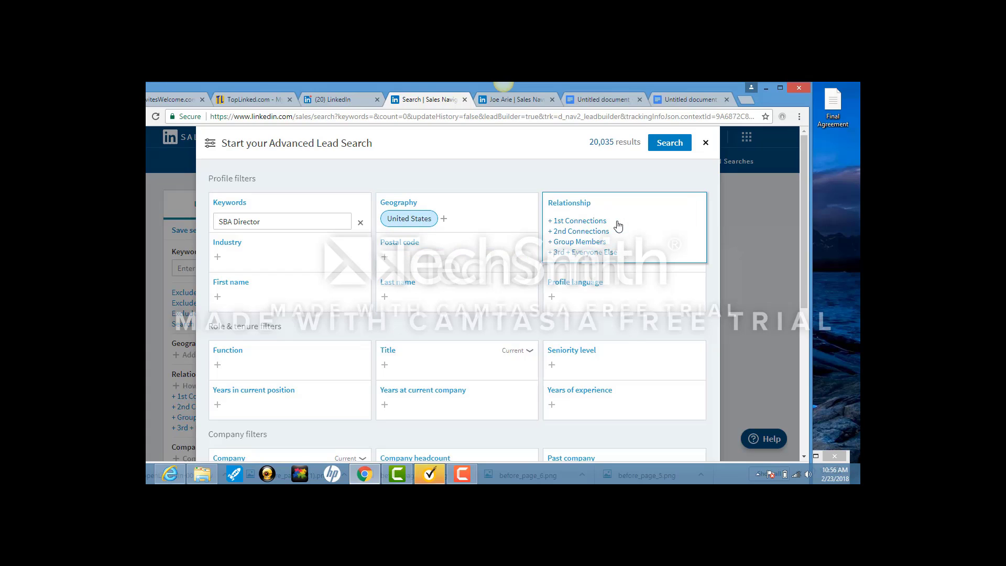
left_click(590, 231)
left_click(576, 262)
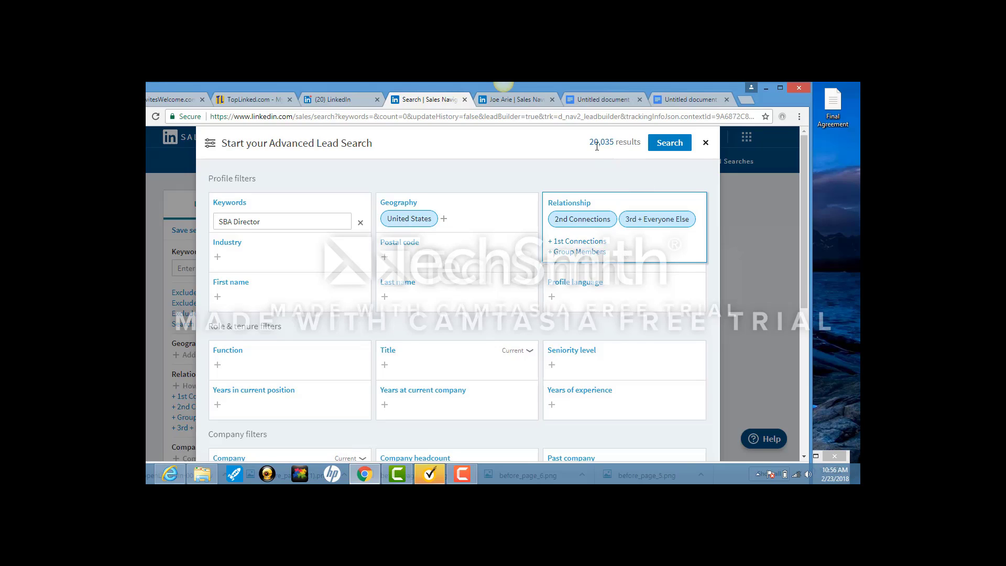
left_click(674, 149)
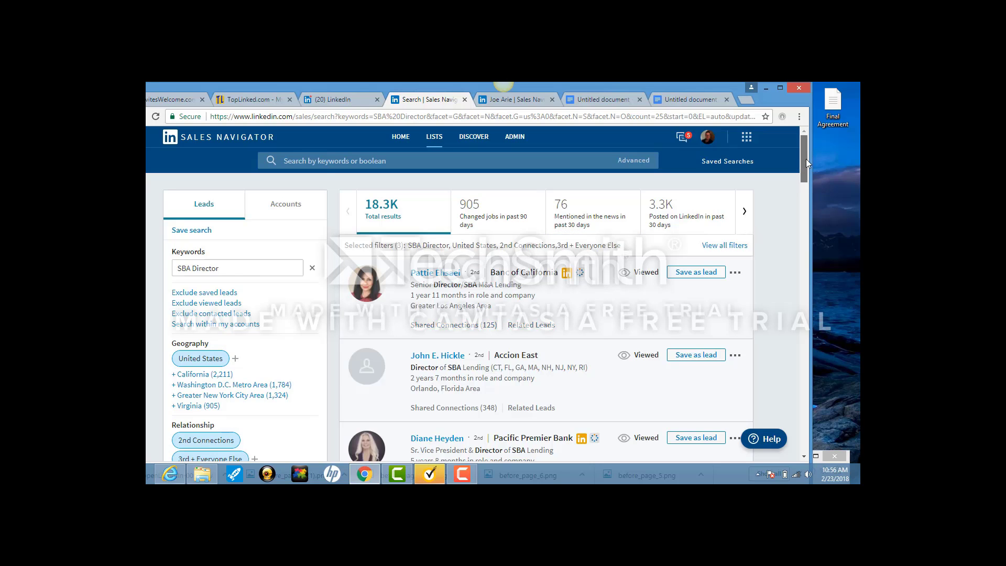
left_click_drag(806, 158, 812, 257)
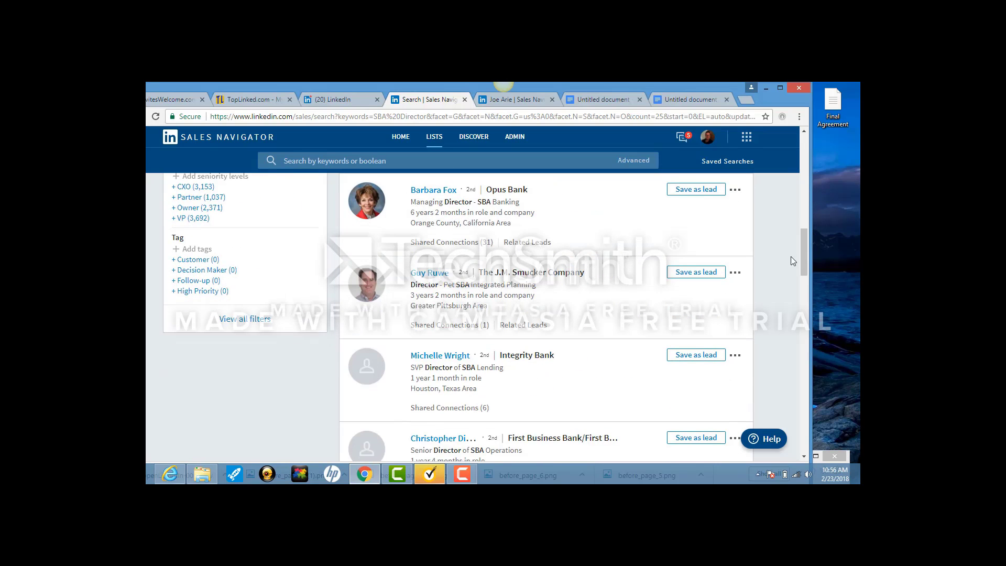
left_click(735, 272)
In the invitation doc, insert a blank line above 'Hi there!' and select the entire message text.
left_click(599, 100)
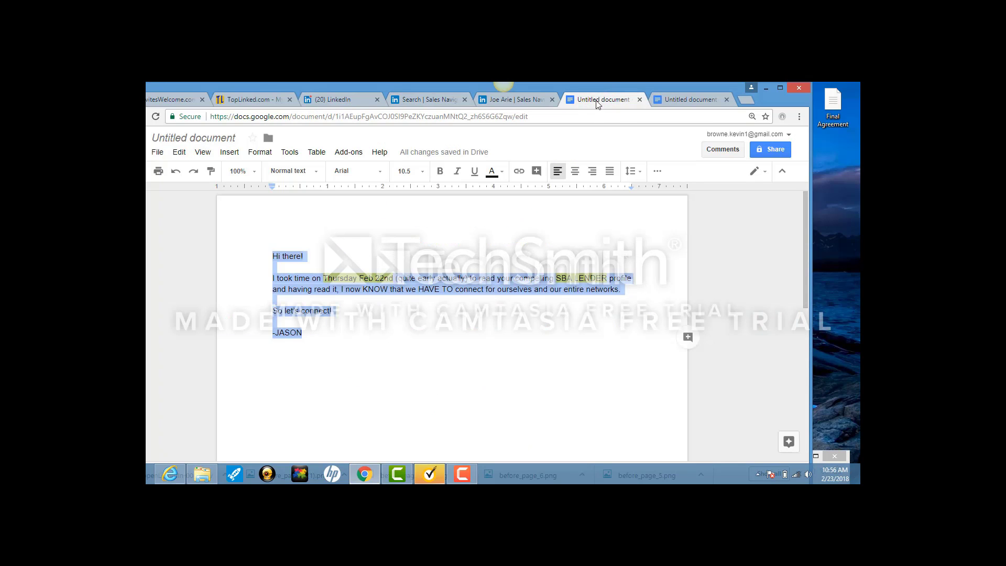
left_click(321, 335)
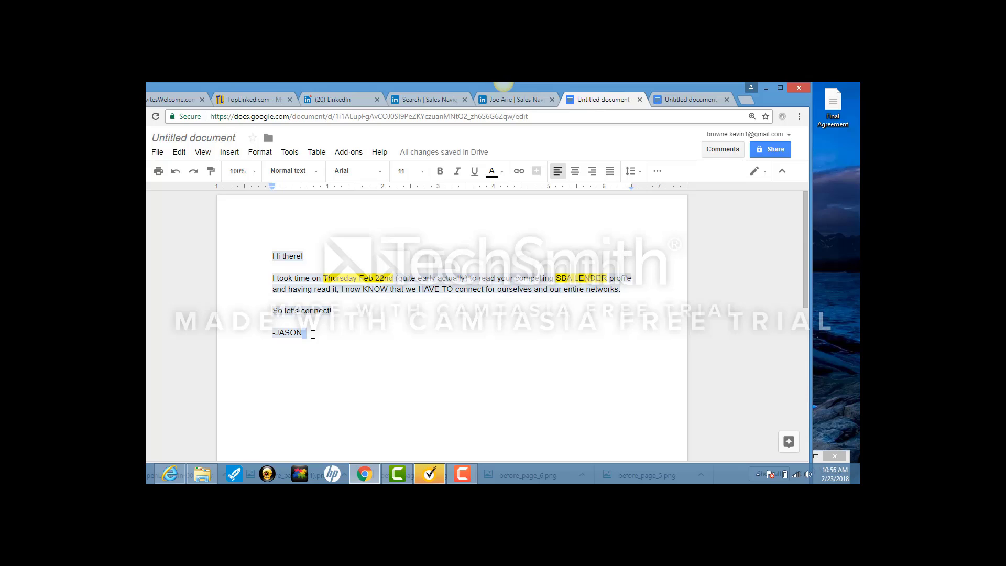
left_click(265, 268)
key("Return")
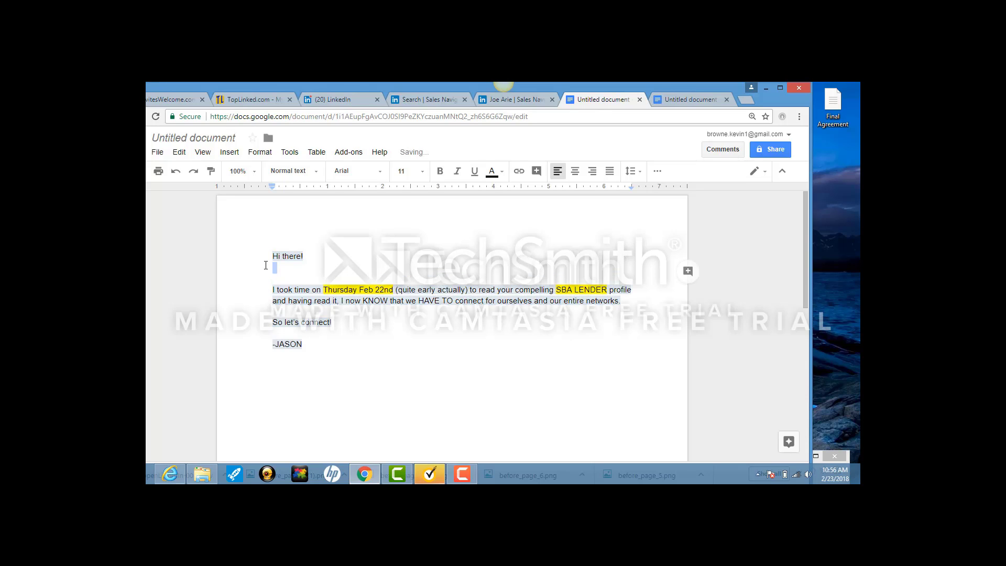
key("ctrl+z")
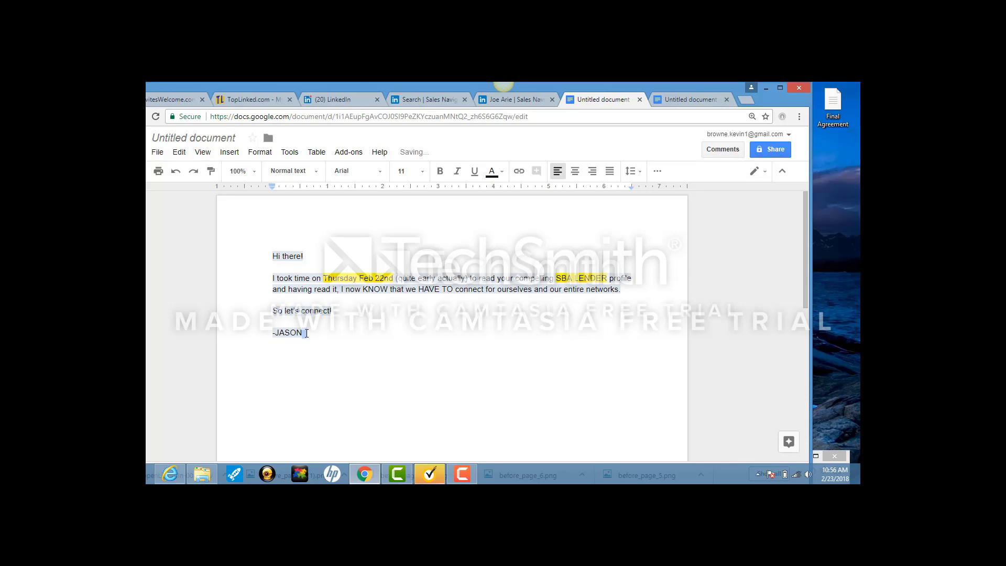
left_click(261, 251)
key("Return")
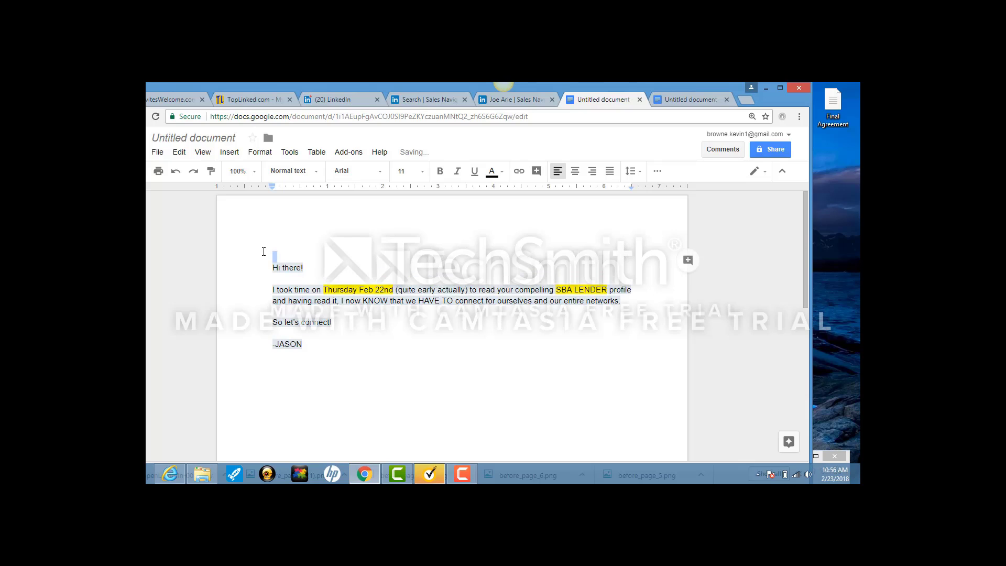
left_click_drag(272, 268, 350, 352)
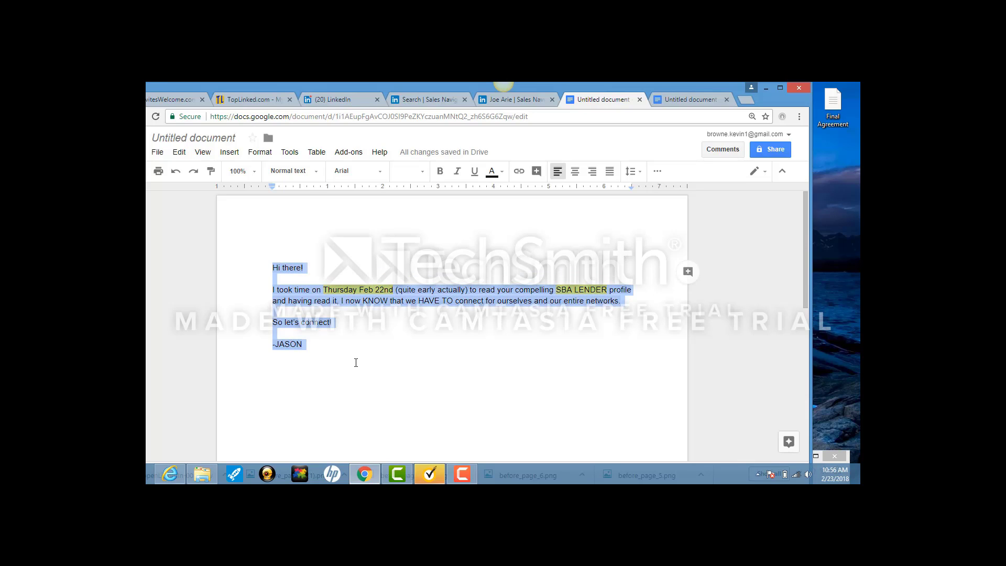
On the lead's profile, choose Connect and replace the default message with the pasted one.
left_click(534, 99)
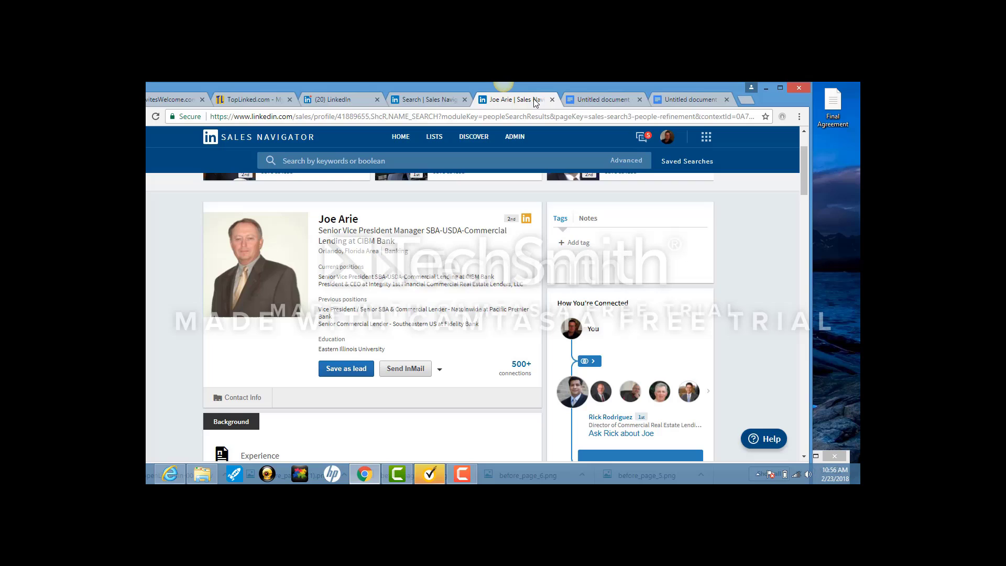
left_click(440, 369)
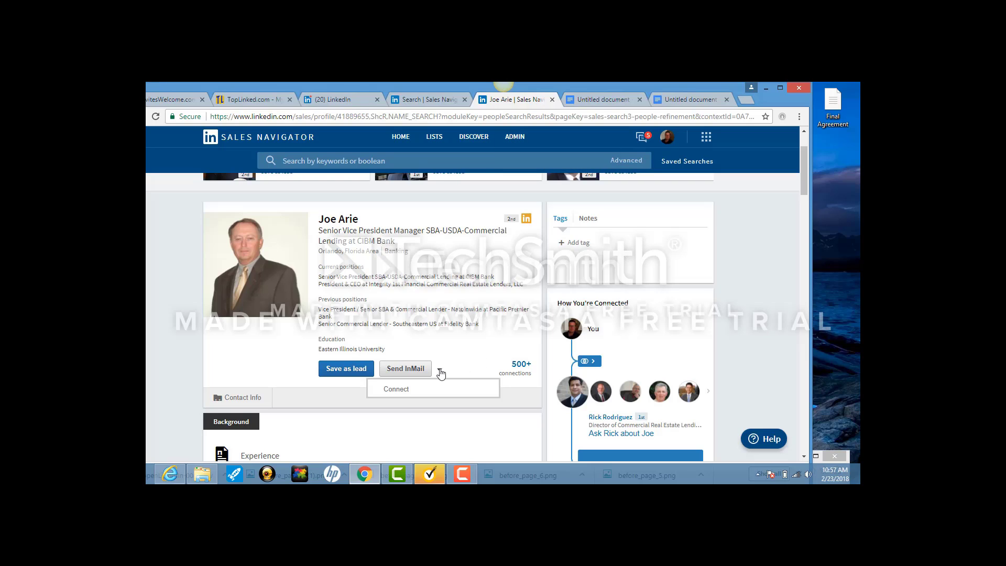
left_click(397, 389)
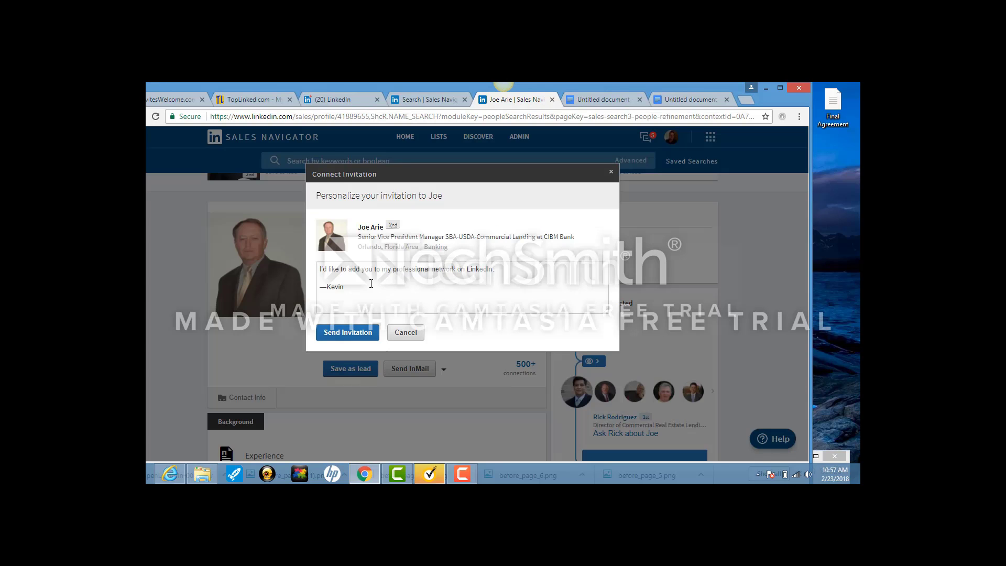
key("ctrl+a")
key("ctrl+v")
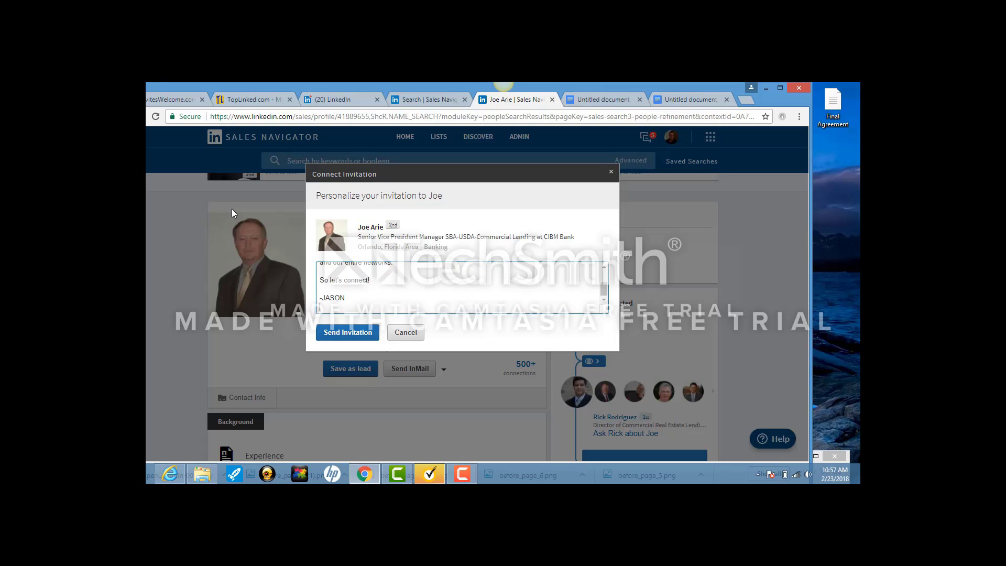
Change the message date from Thursday Feb 22nd to Friday Feb 23rd.
left_click_drag(604, 291, 603, 278)
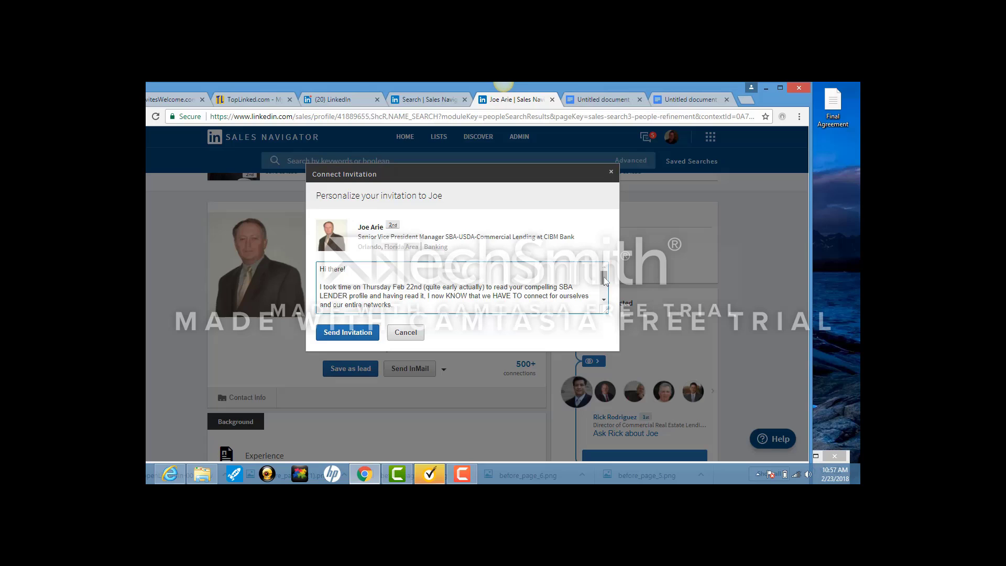
left_click(393, 289)
key("BackSpace")
key("BackSpace")
key("BackSpace")
key("BackSpace")
key("BackSpace")
key("BackSpace")
key("BackSpace")
key("BackSpace")
type("Friday")
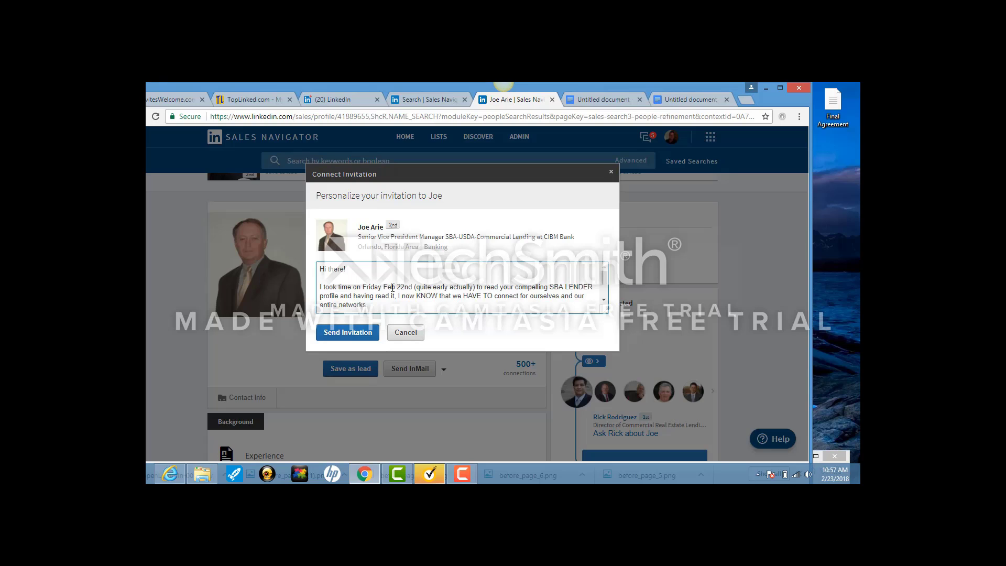
type(" Feb 23")
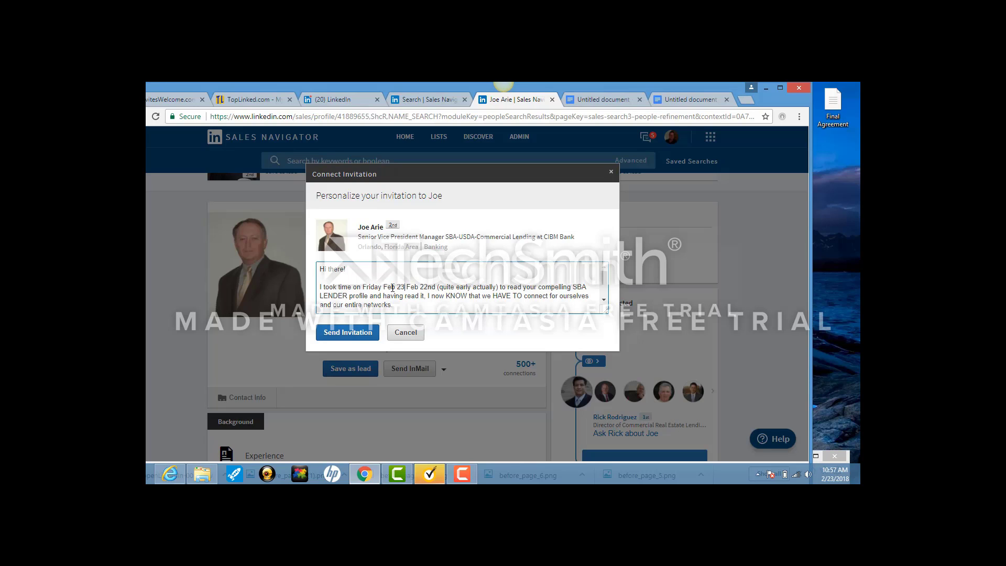
type("rd")
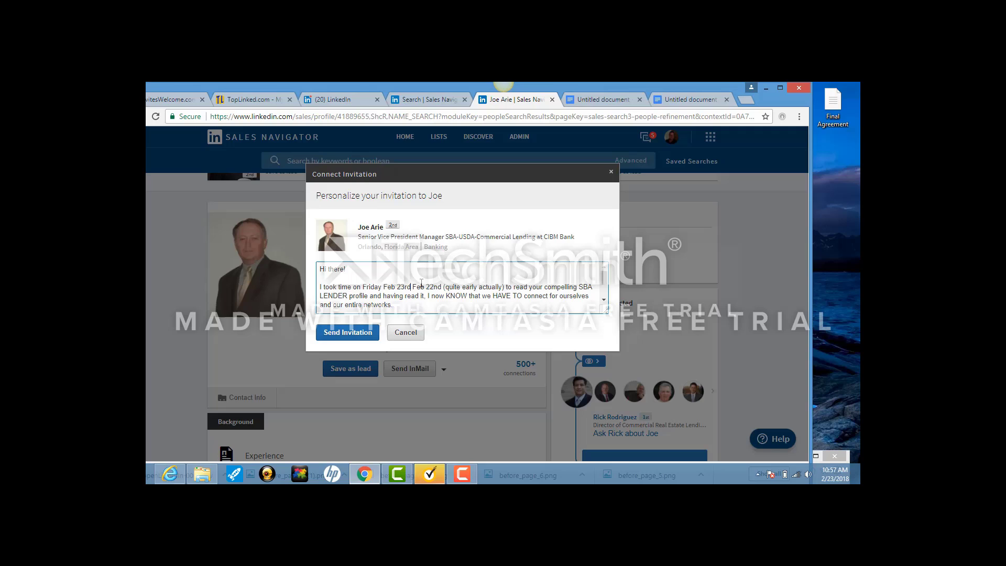
key("Delete")
key("Delete")
key("Delete")
key("Delete")
key("Delete")
key("Delete")
key("Delete")
key("Delete")
key("Delete")
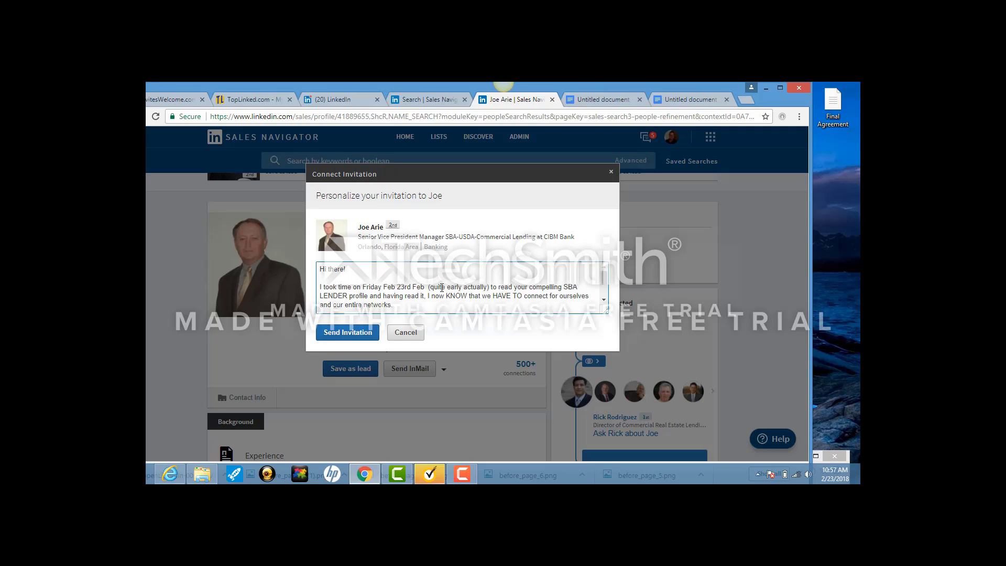
key("Delete")
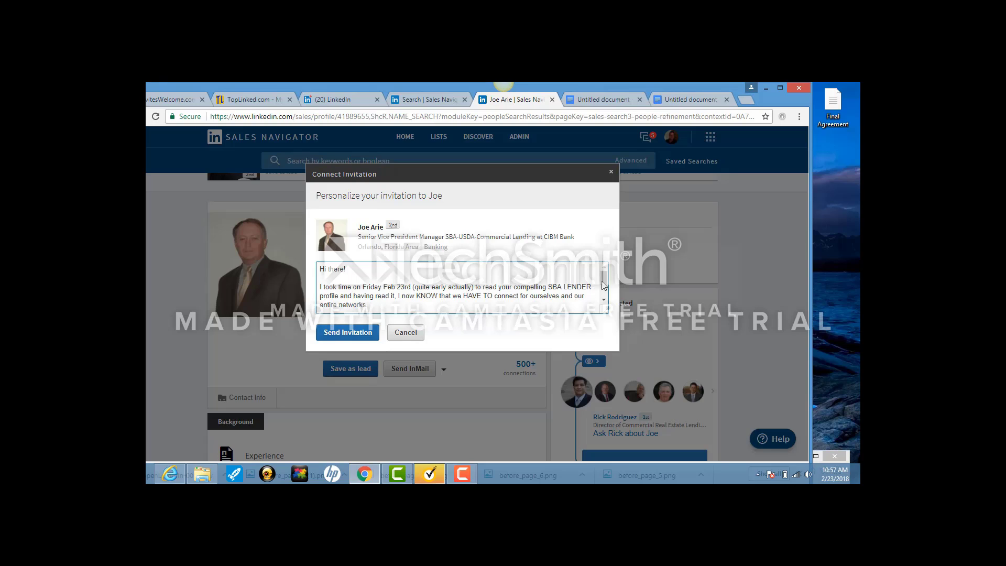
Replace the signature name with the sender's own name.
left_click_drag(603, 280, 603, 291)
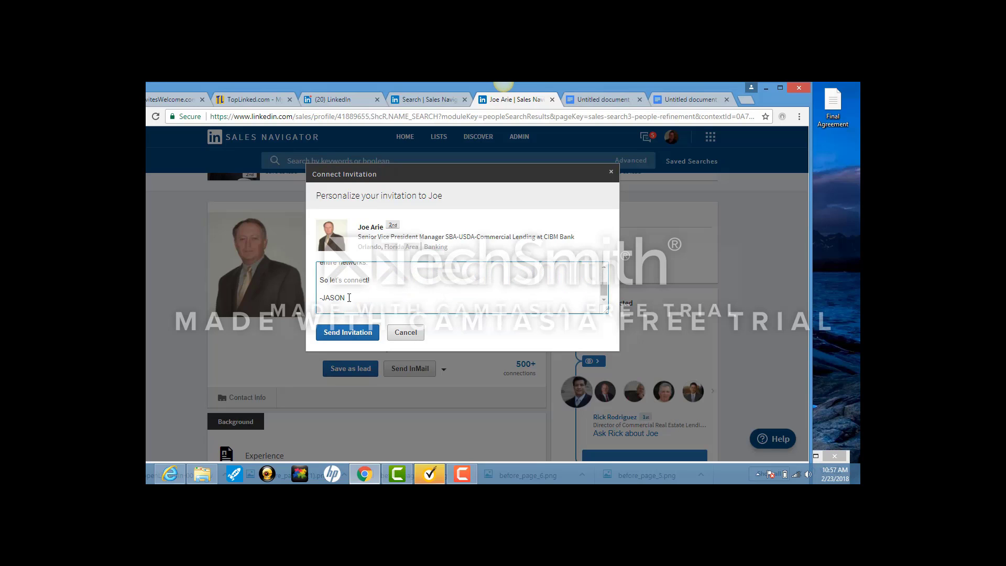
key("BackSpace")
key("BackSpace")
key("BackSpace")
key("BackSpace")
type("Ke vinin")
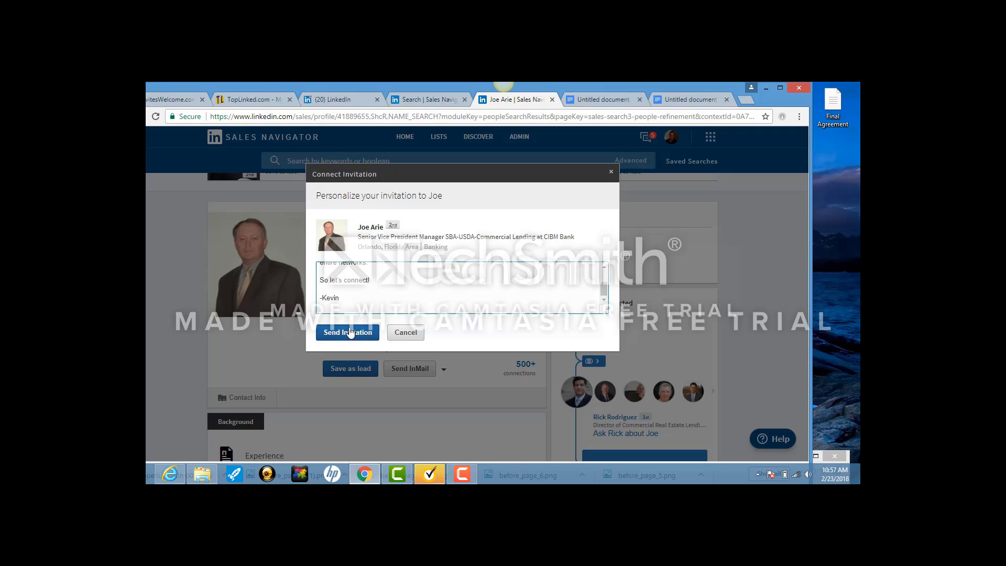
left_click(350, 332)
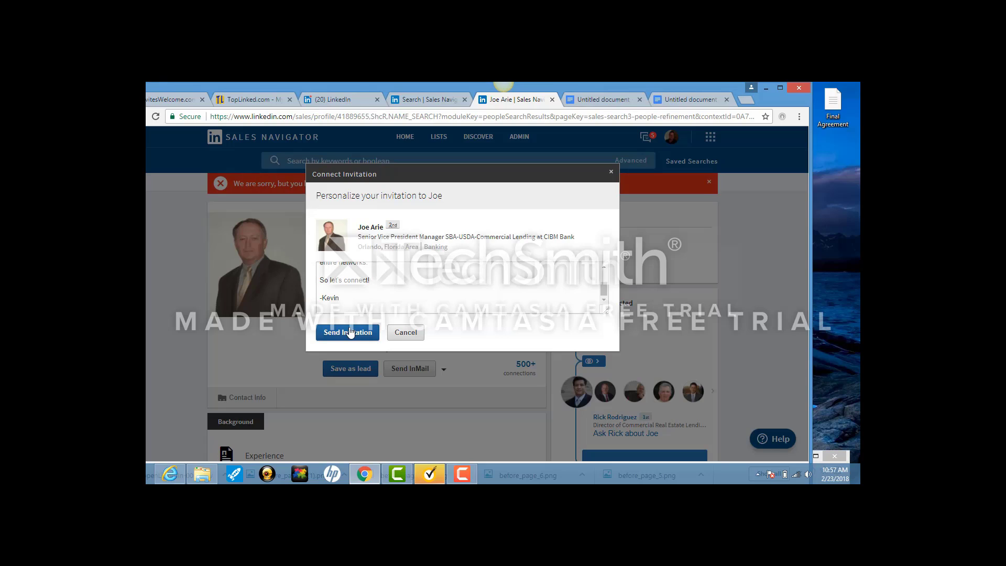